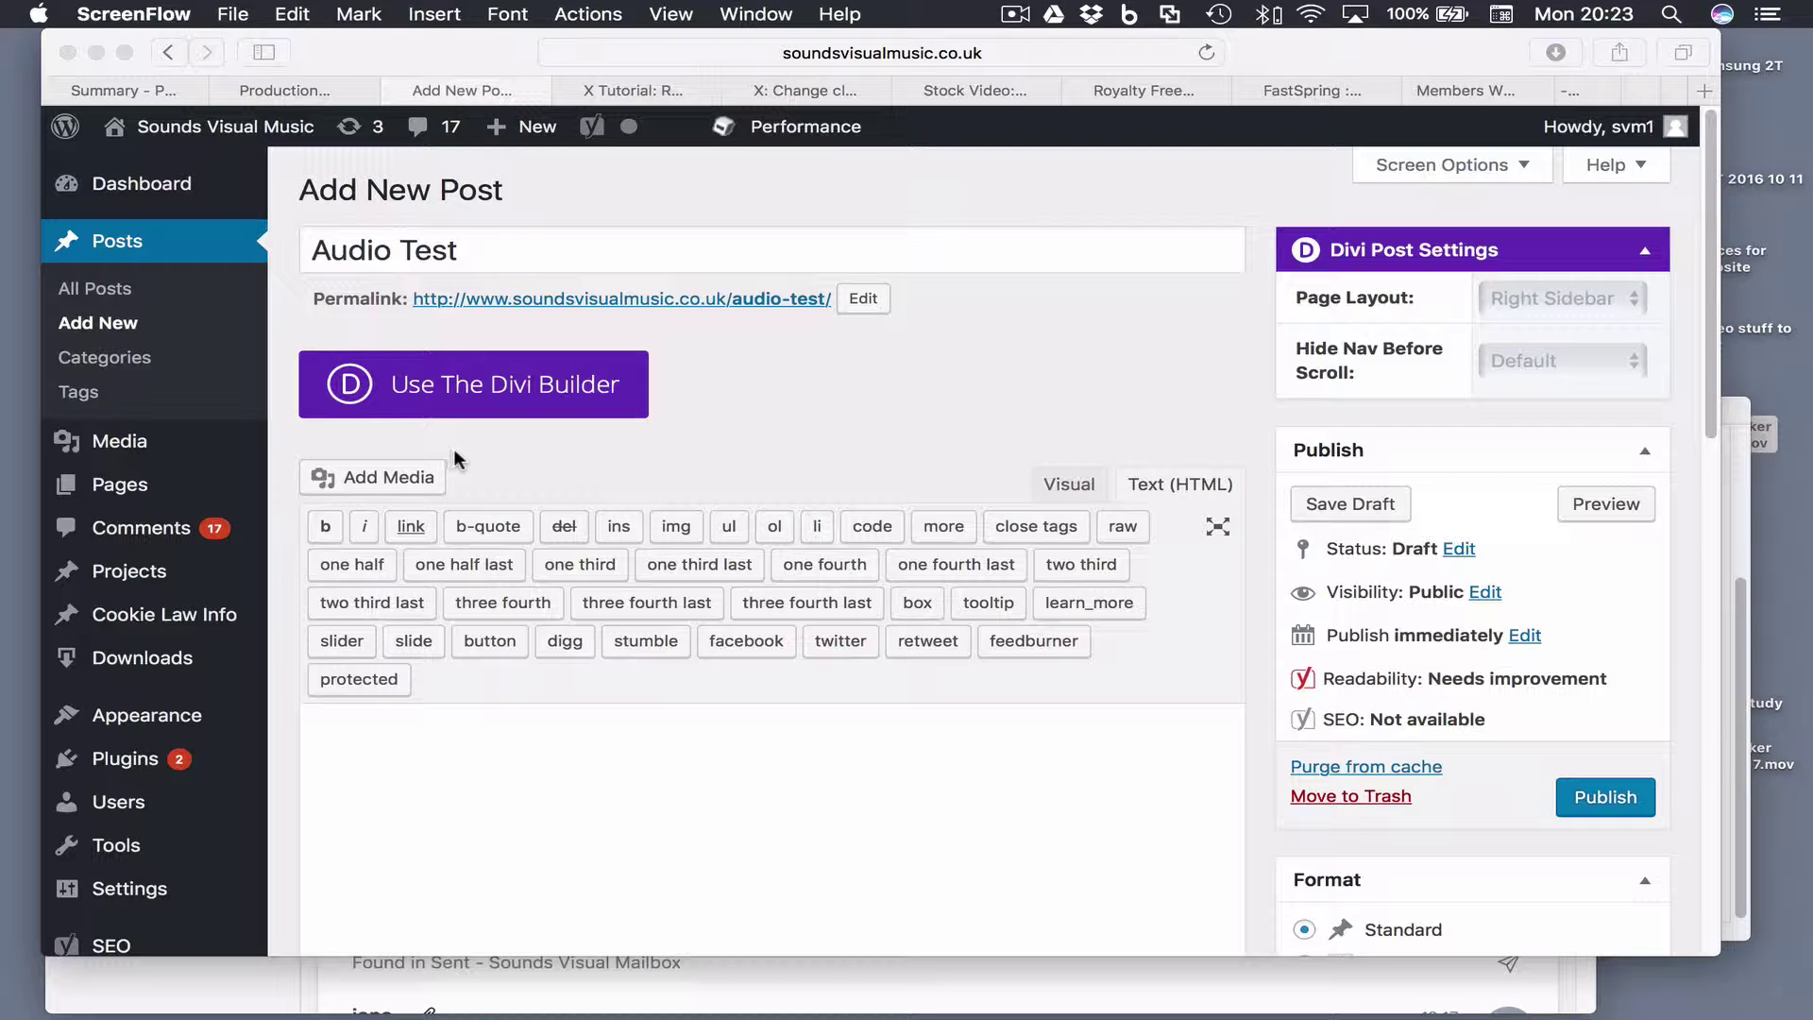
- Insert the MS0884-Piano-Documentary-No-22 track from the Media Library into the Audio Test post
left_click(387, 479)
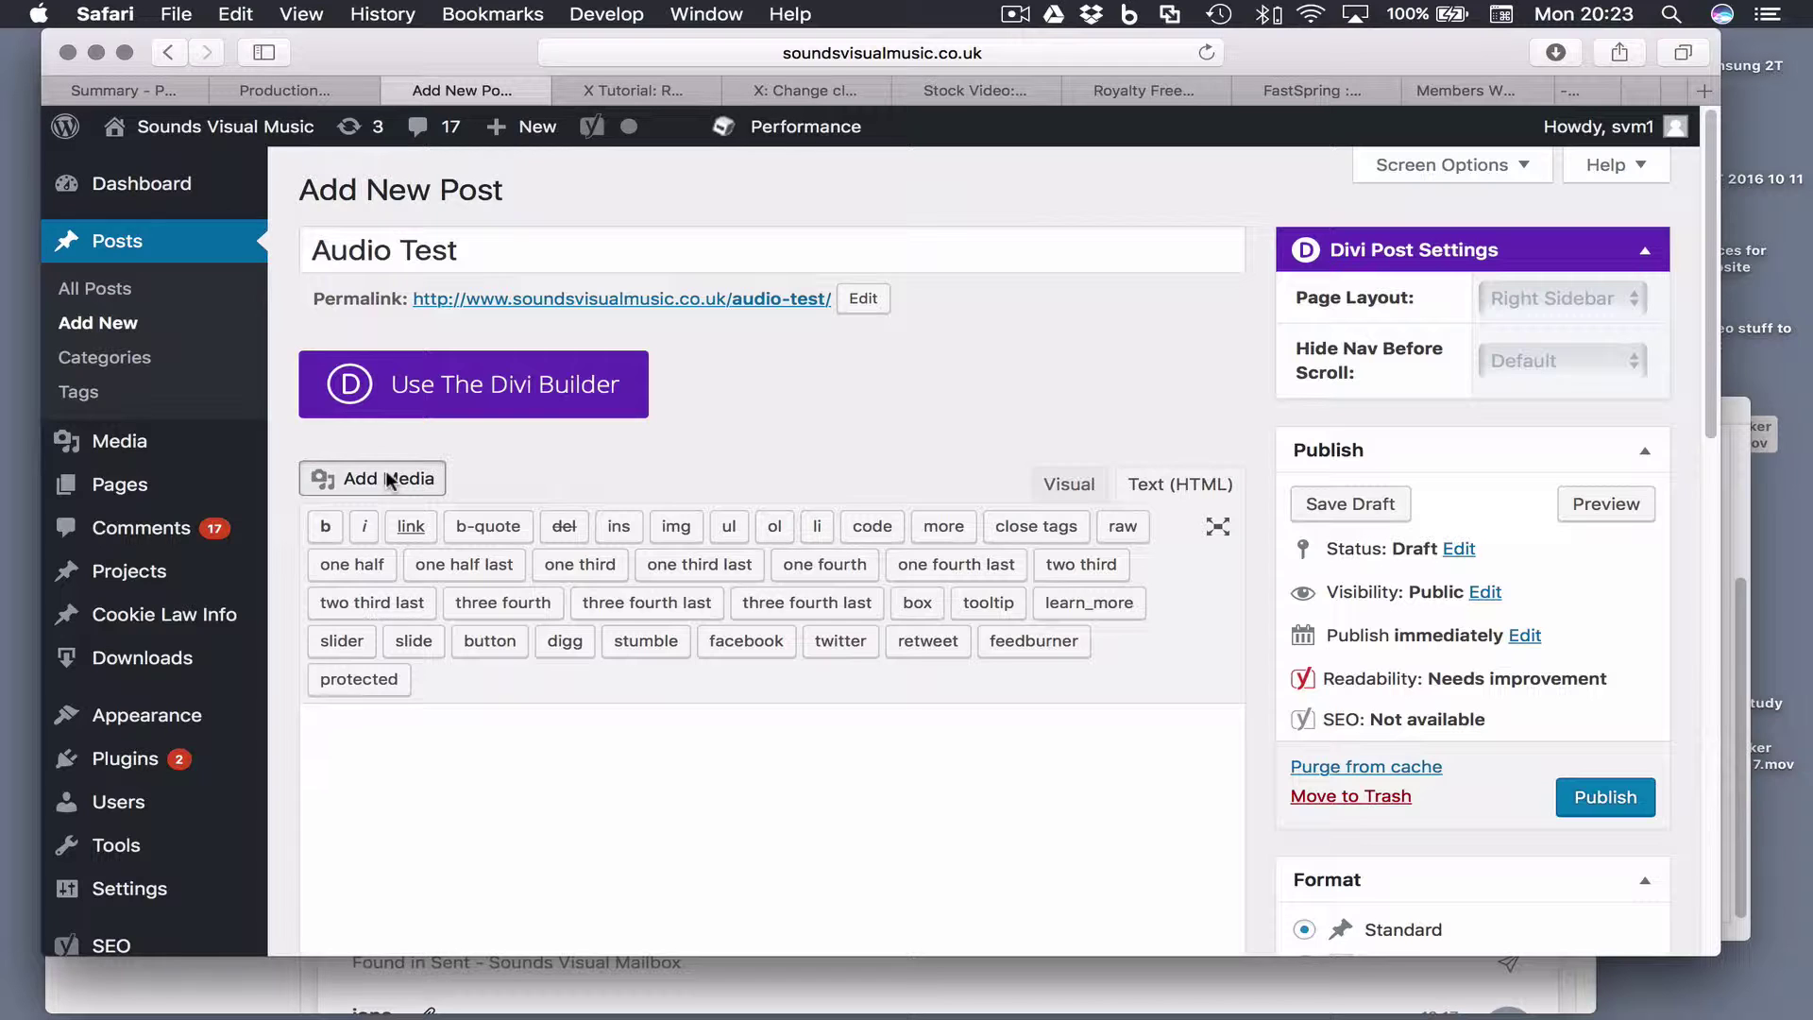
left_click(387, 479)
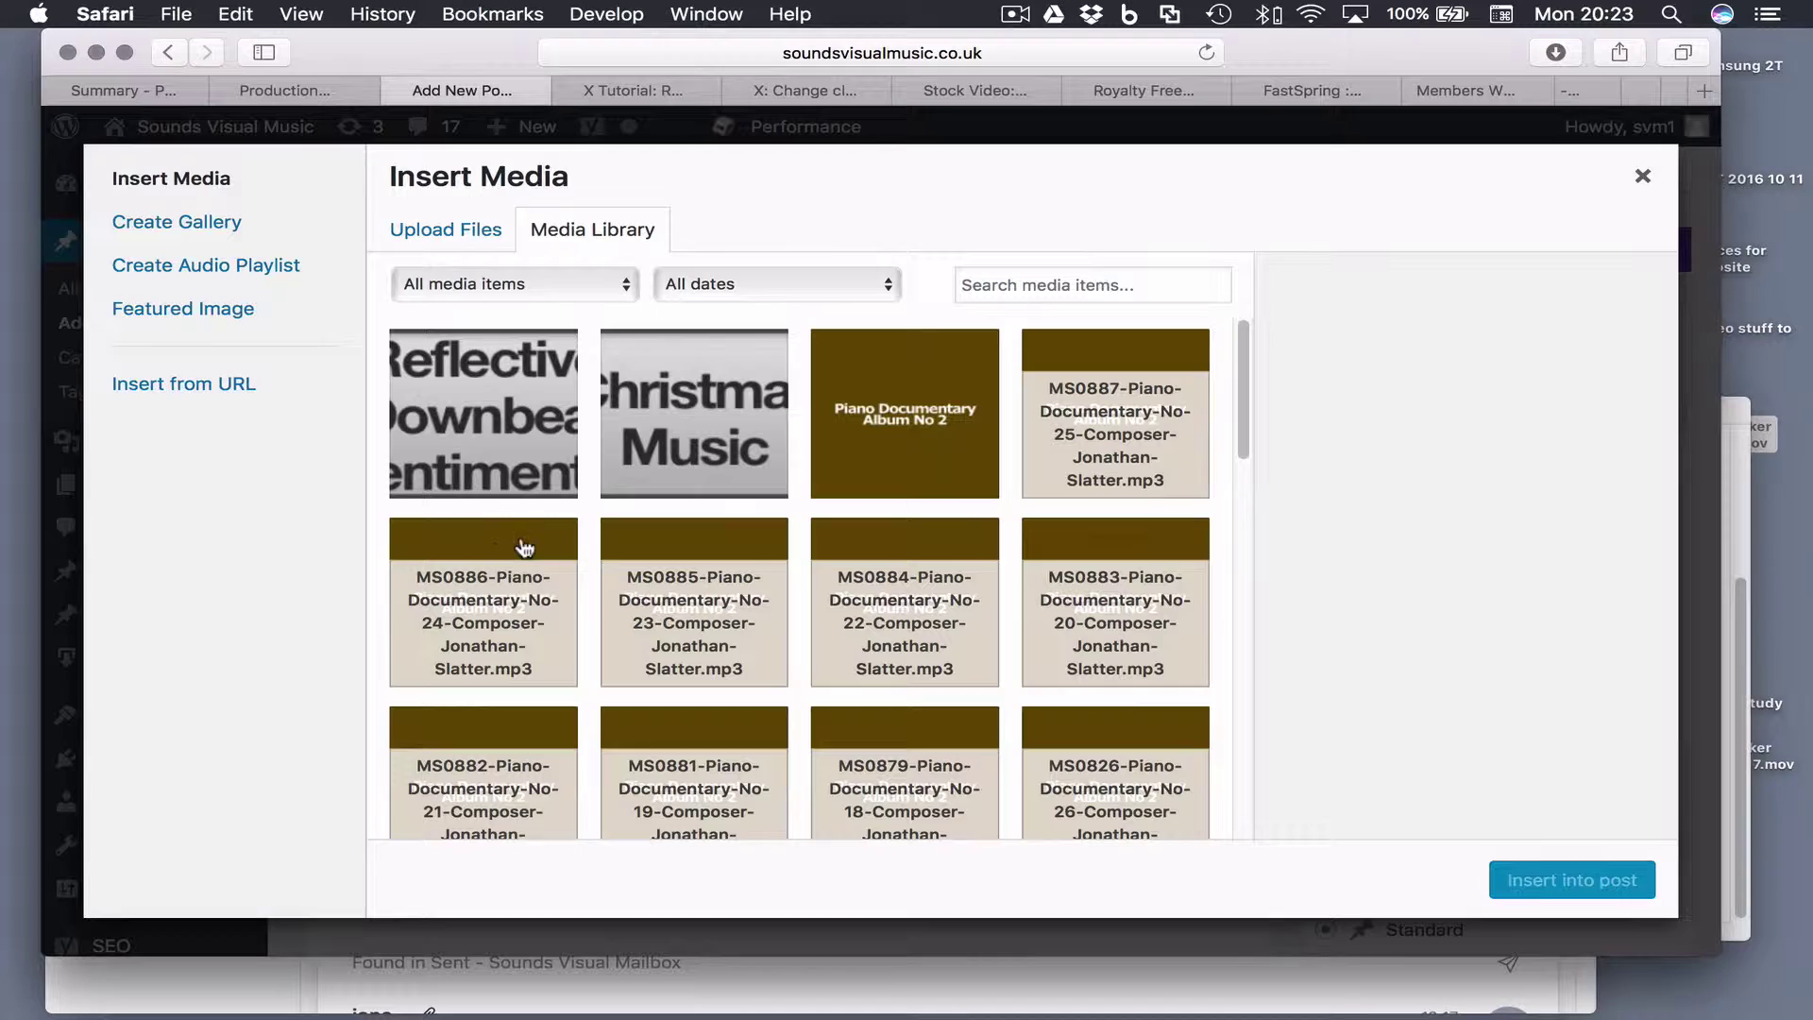
left_click(468, 236)
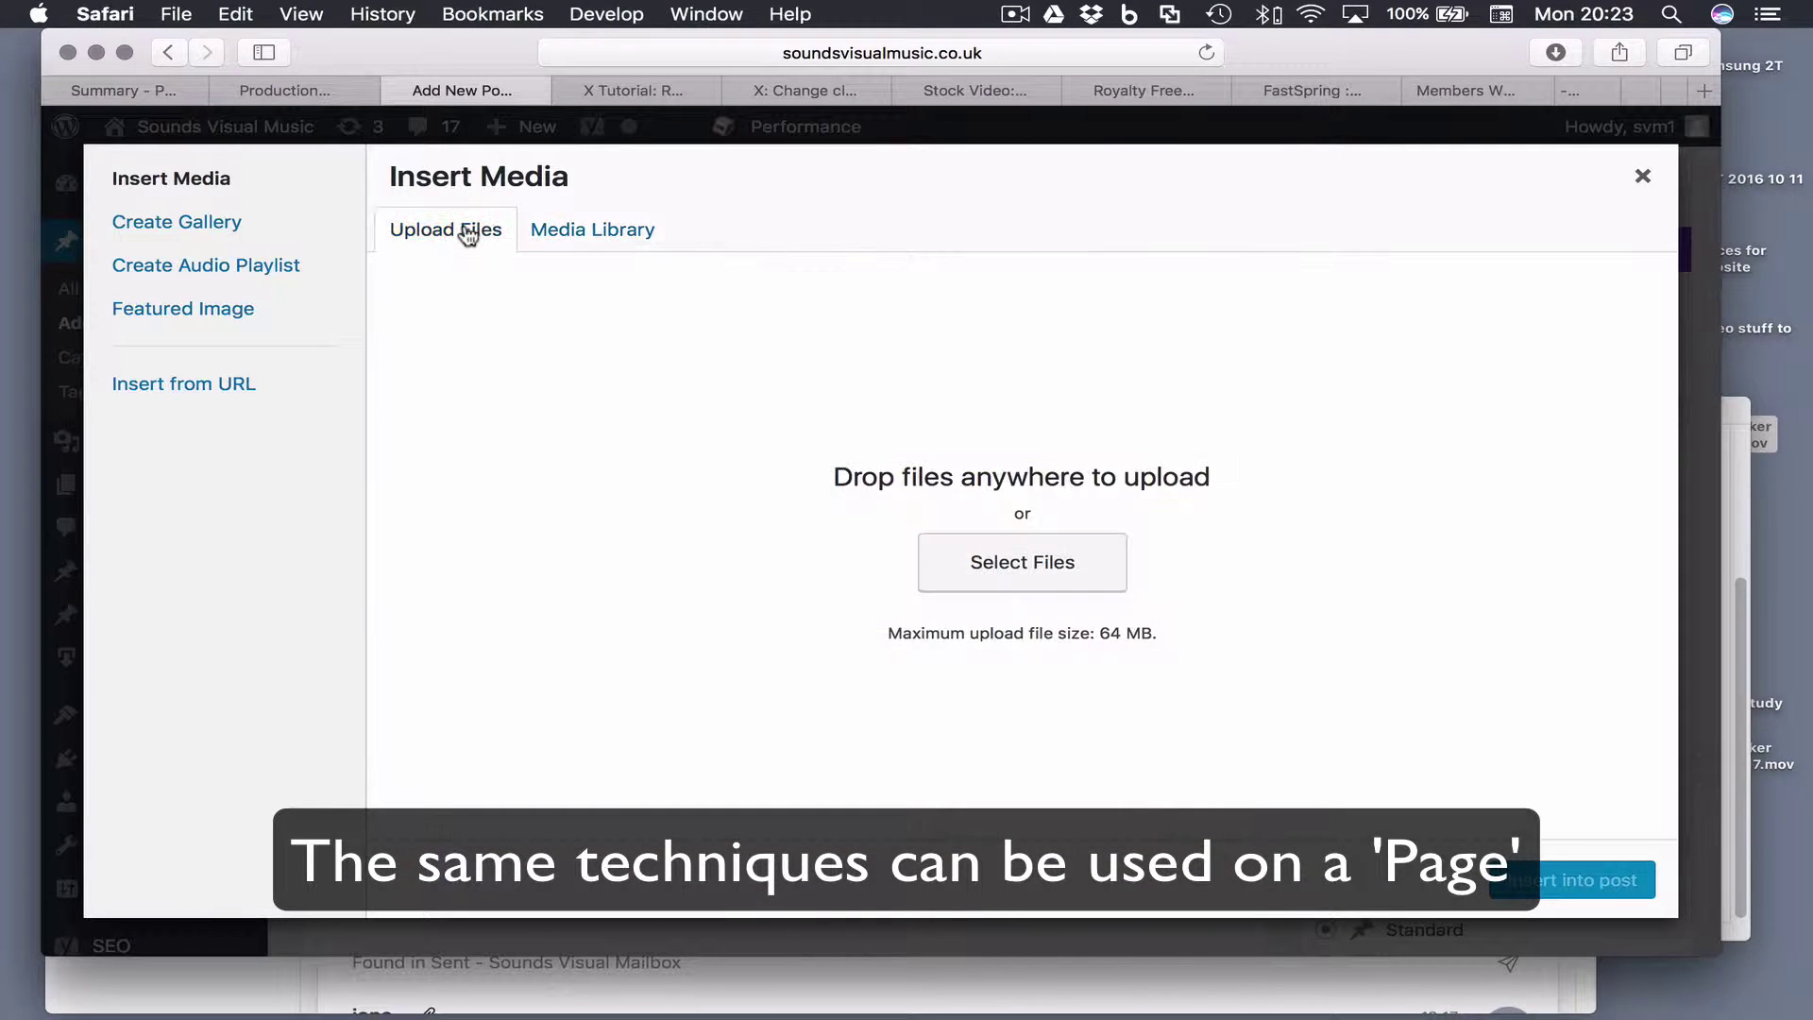
left_click(596, 237)
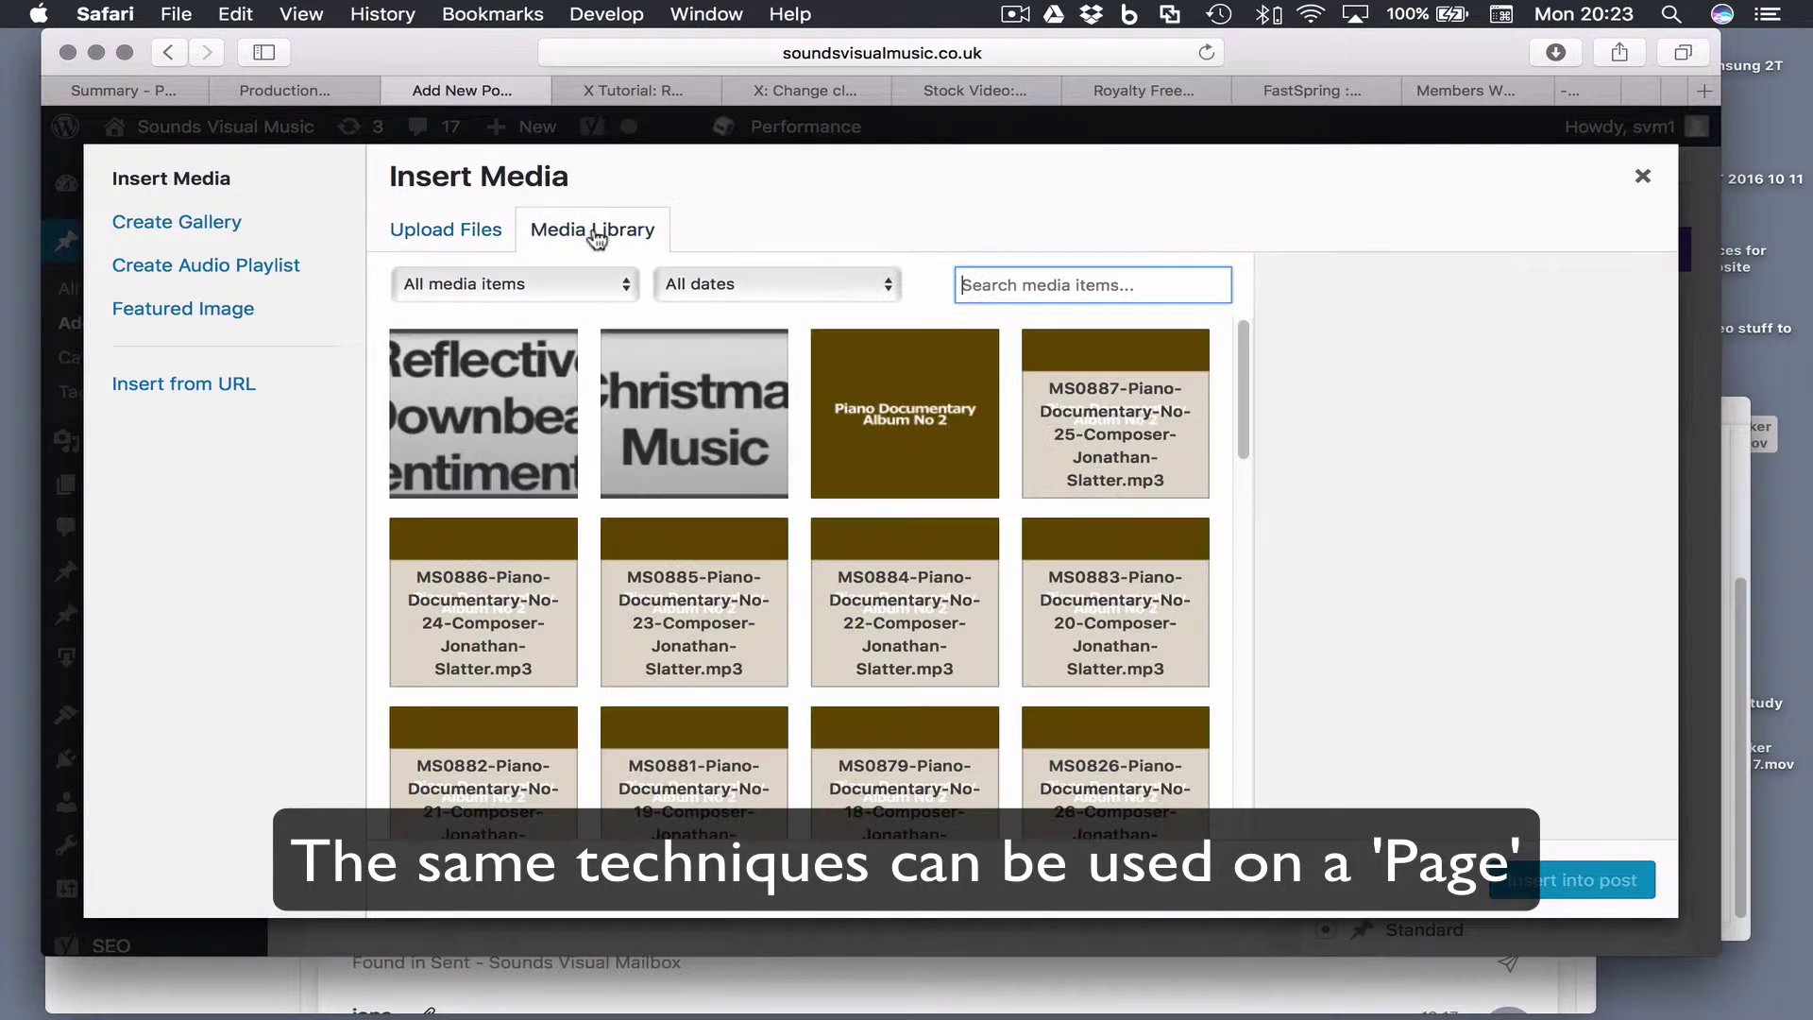
left_click(875, 605)
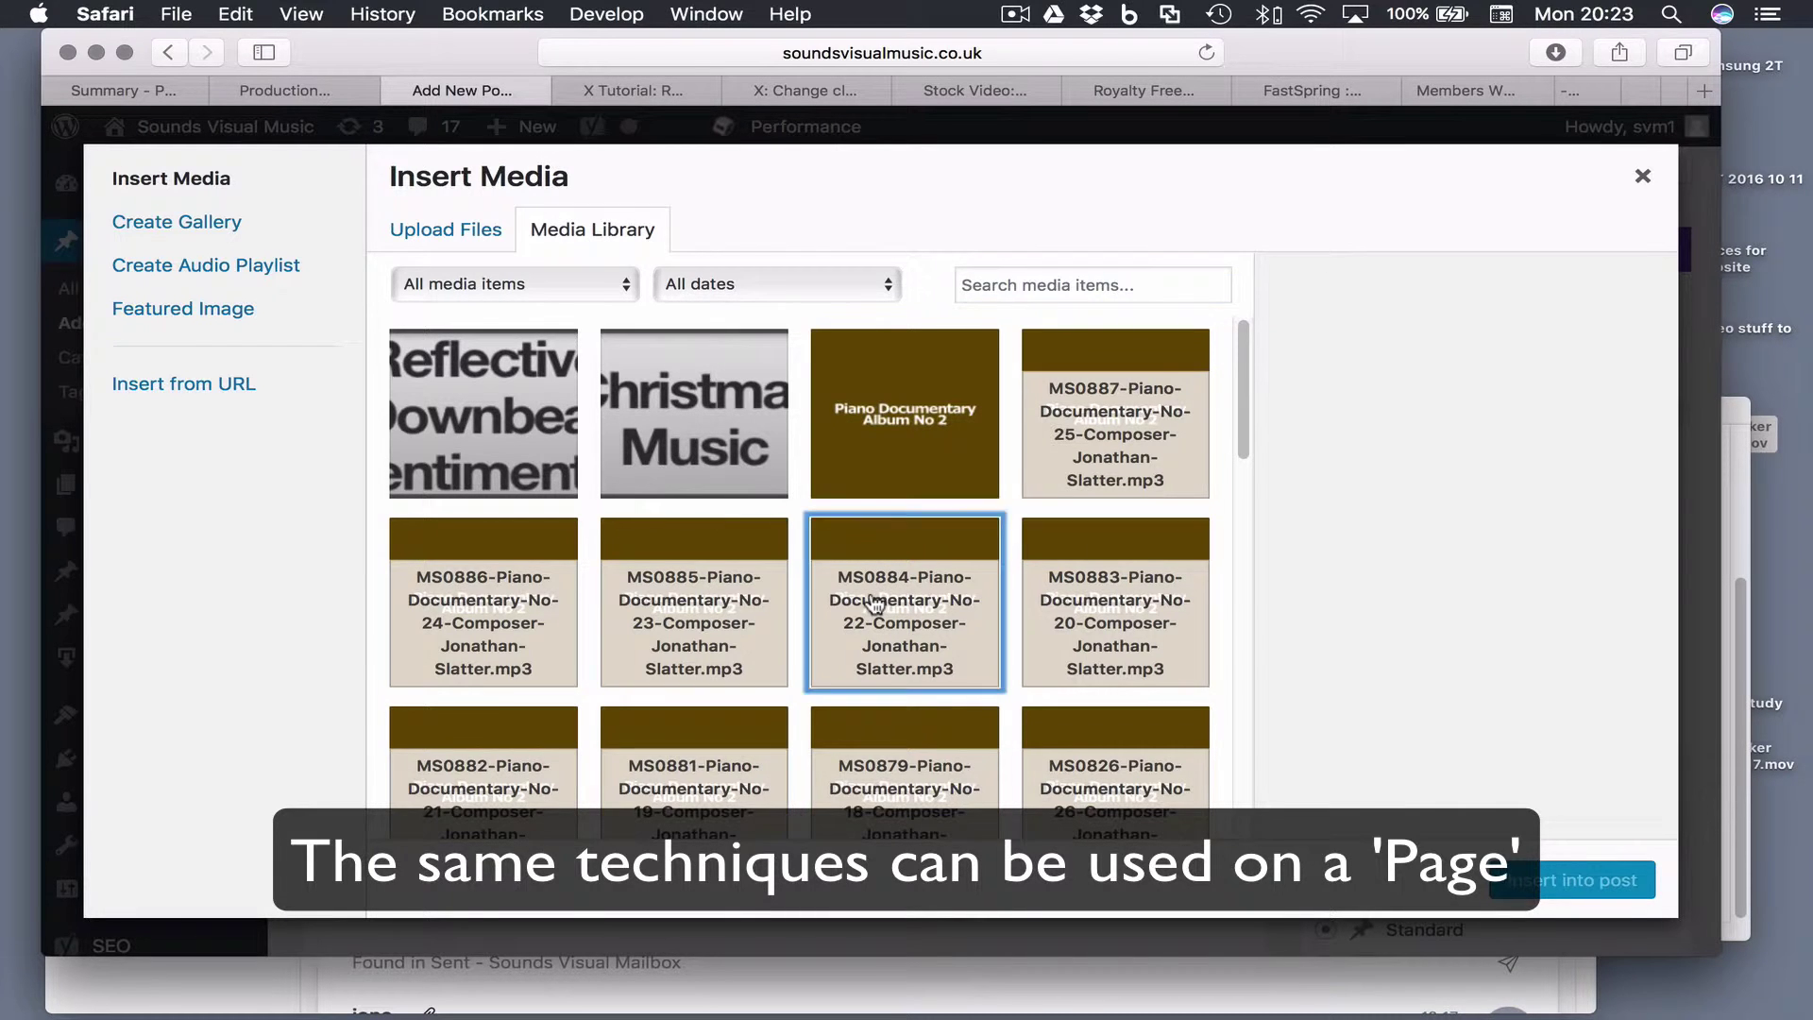
left_click(1592, 881)
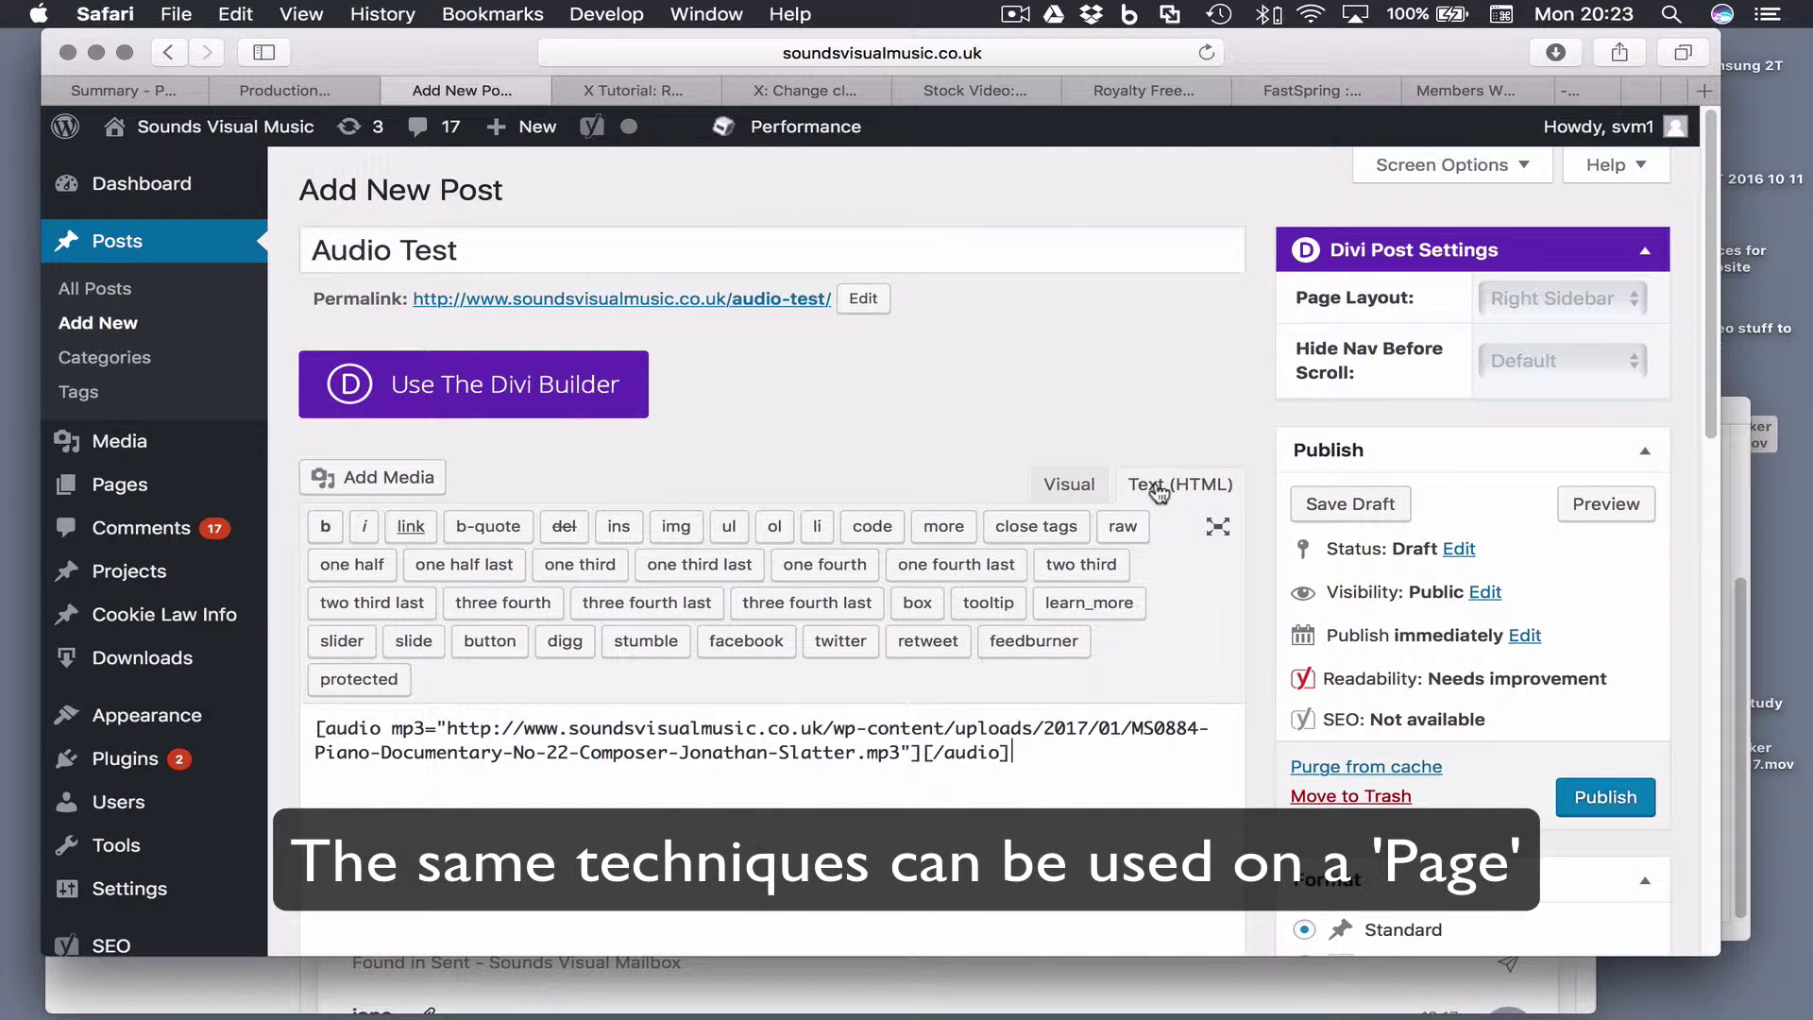
- In Visual mode, play and pause the MS0884 audio player, then remove it from the post
left_click(1077, 489)
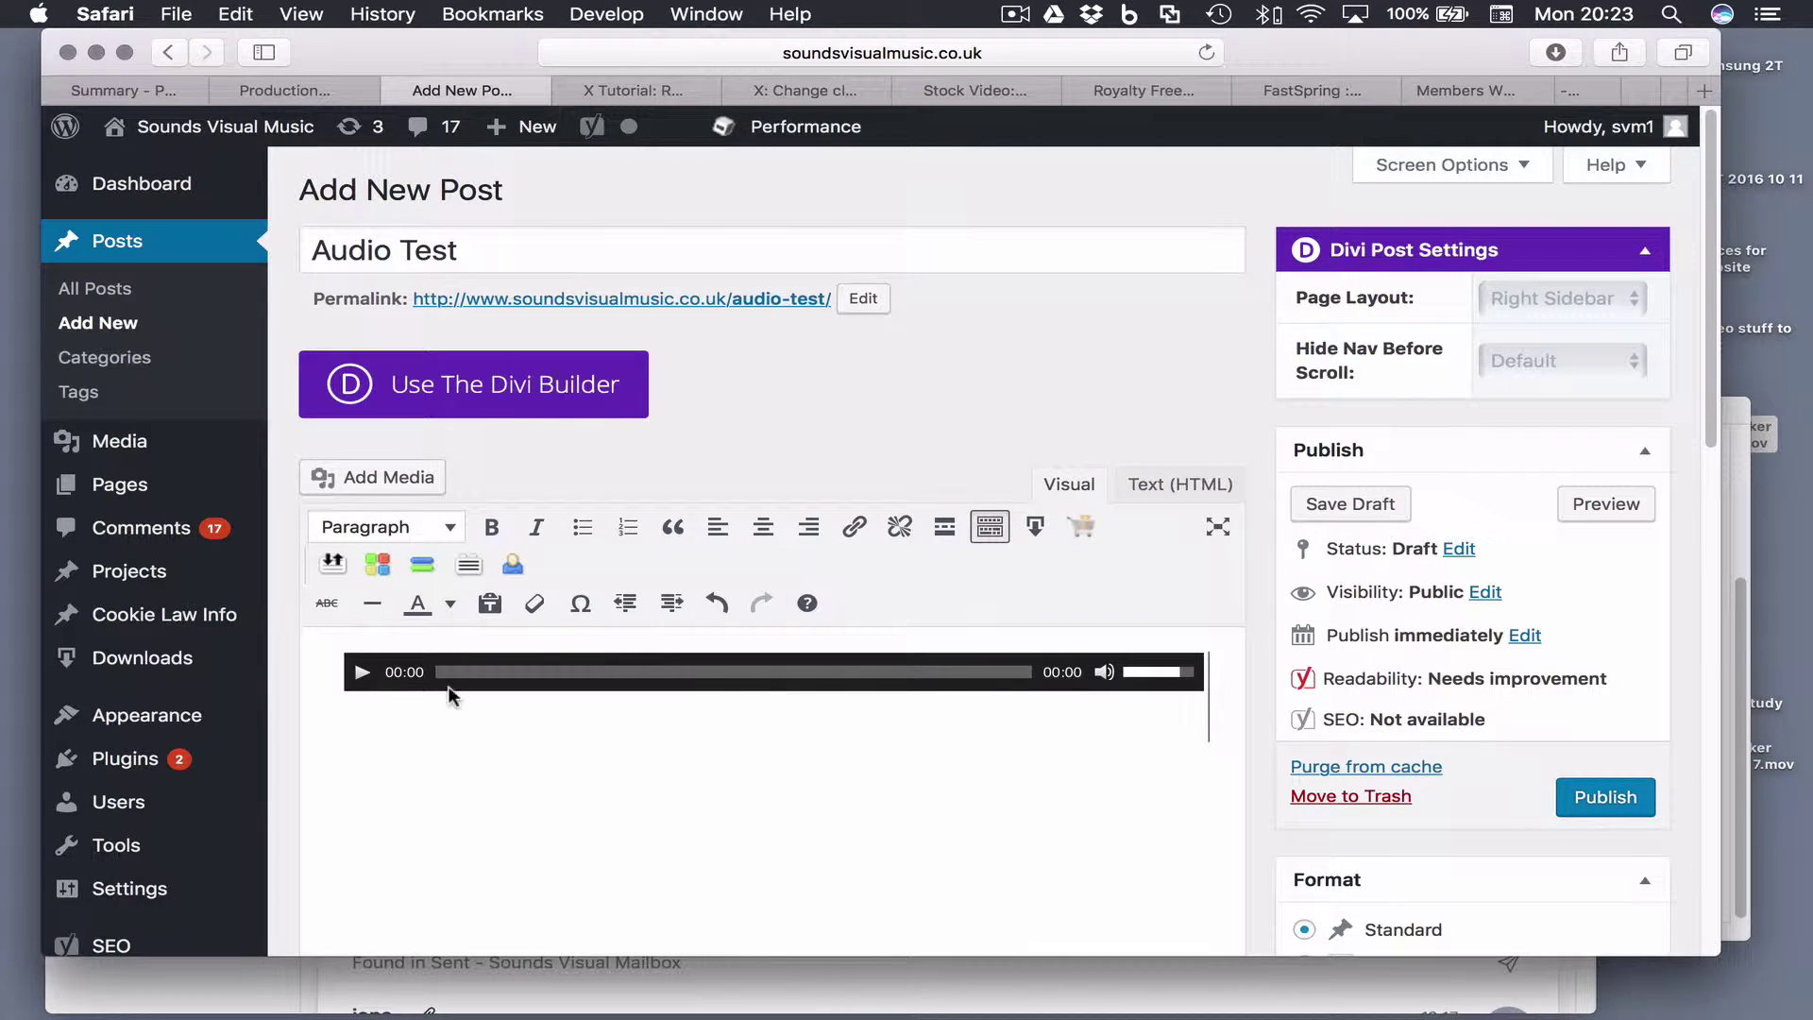
left_click(363, 676)
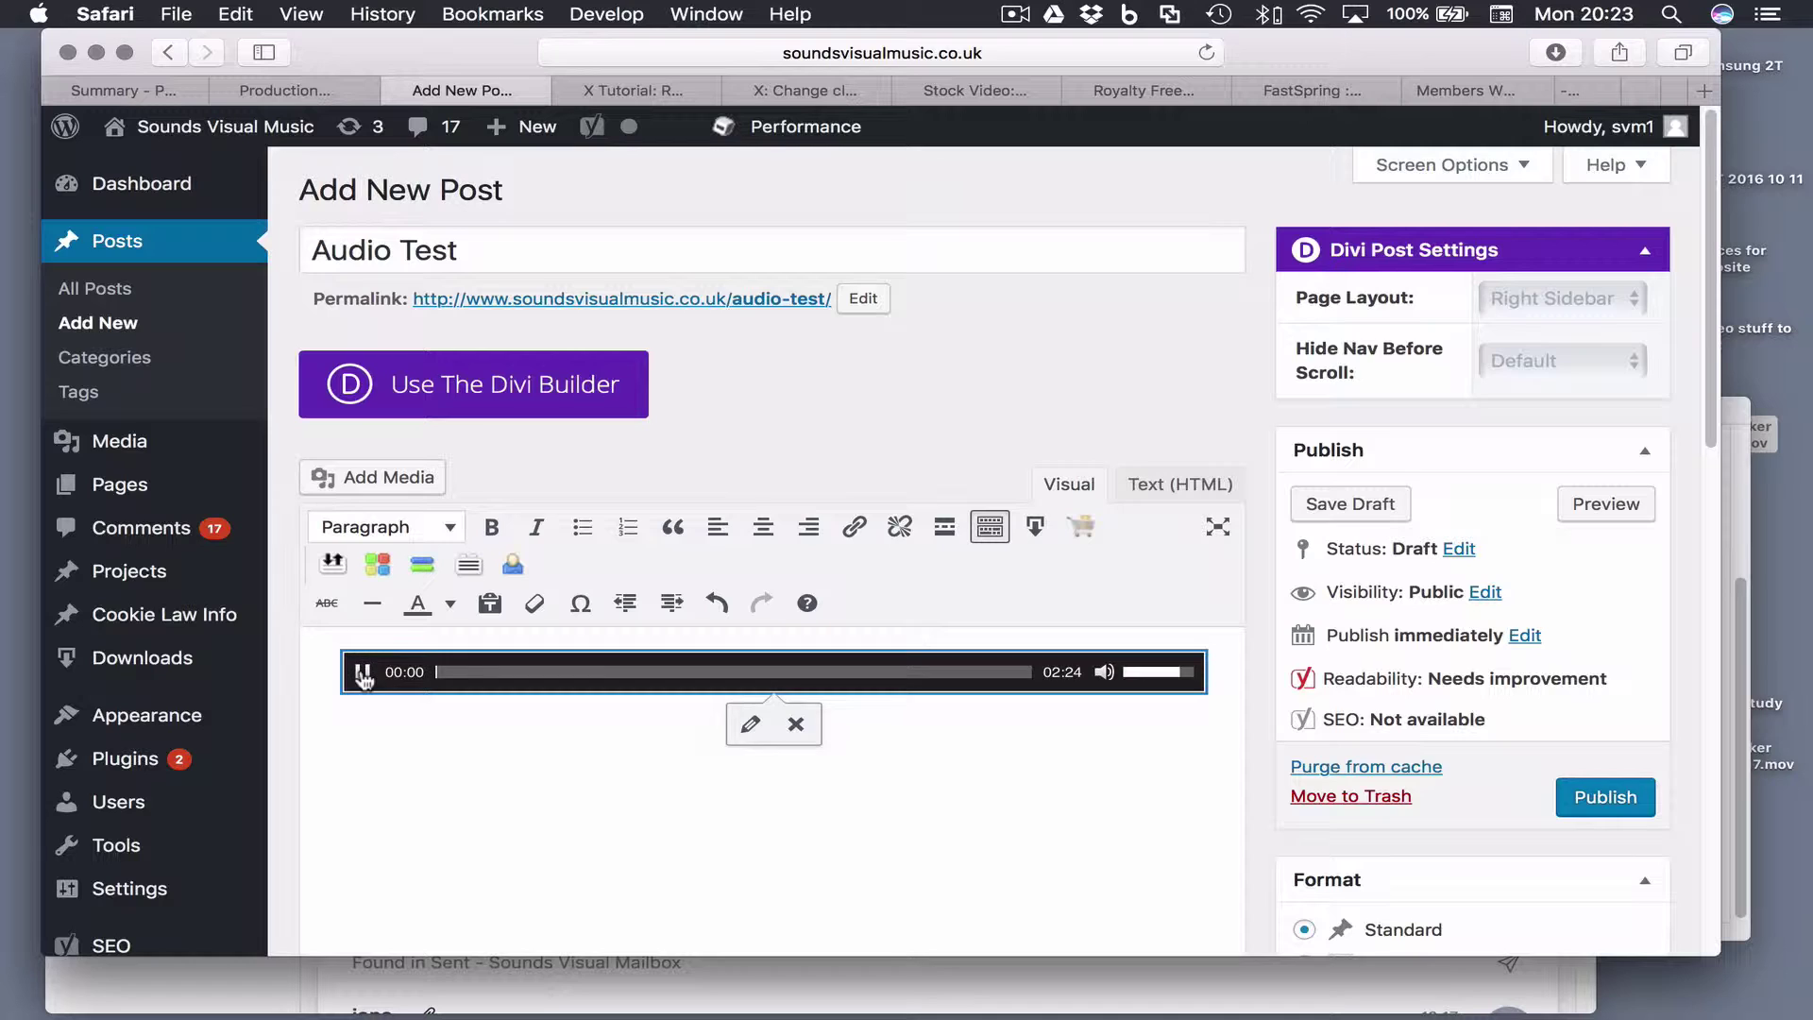
left_click(363, 674)
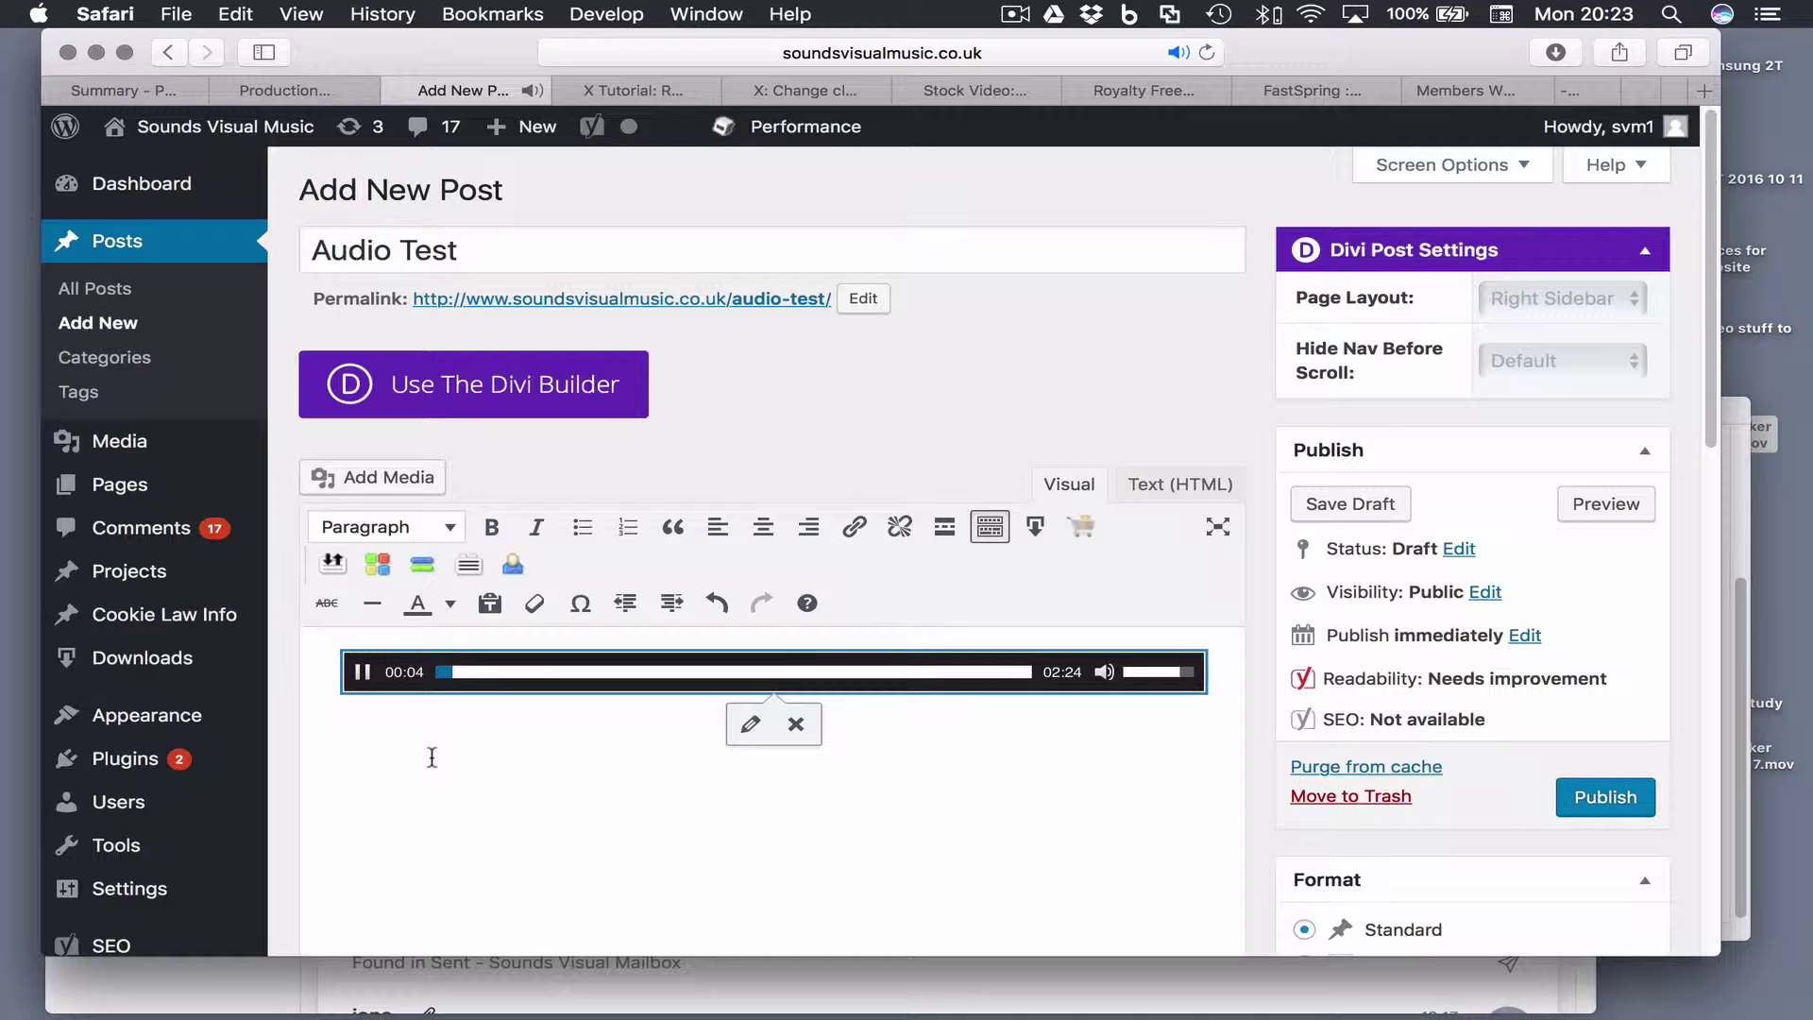
left_click(362, 675)
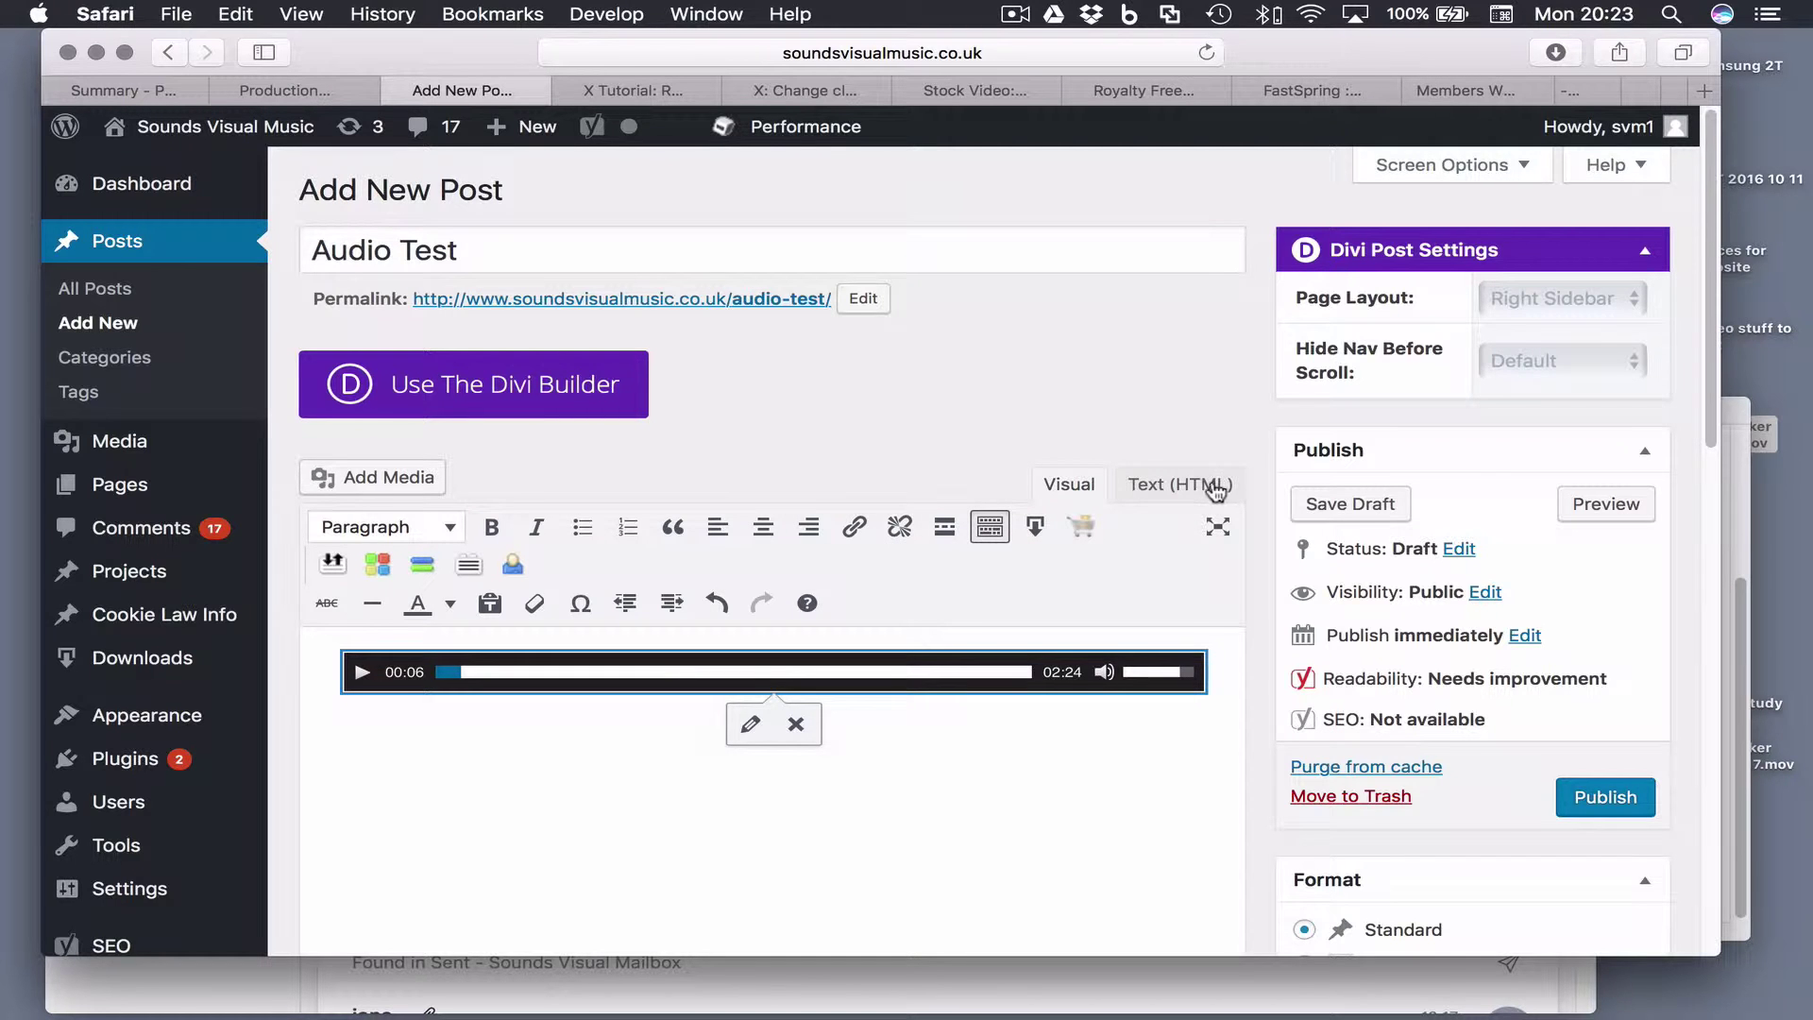
left_click(796, 725)
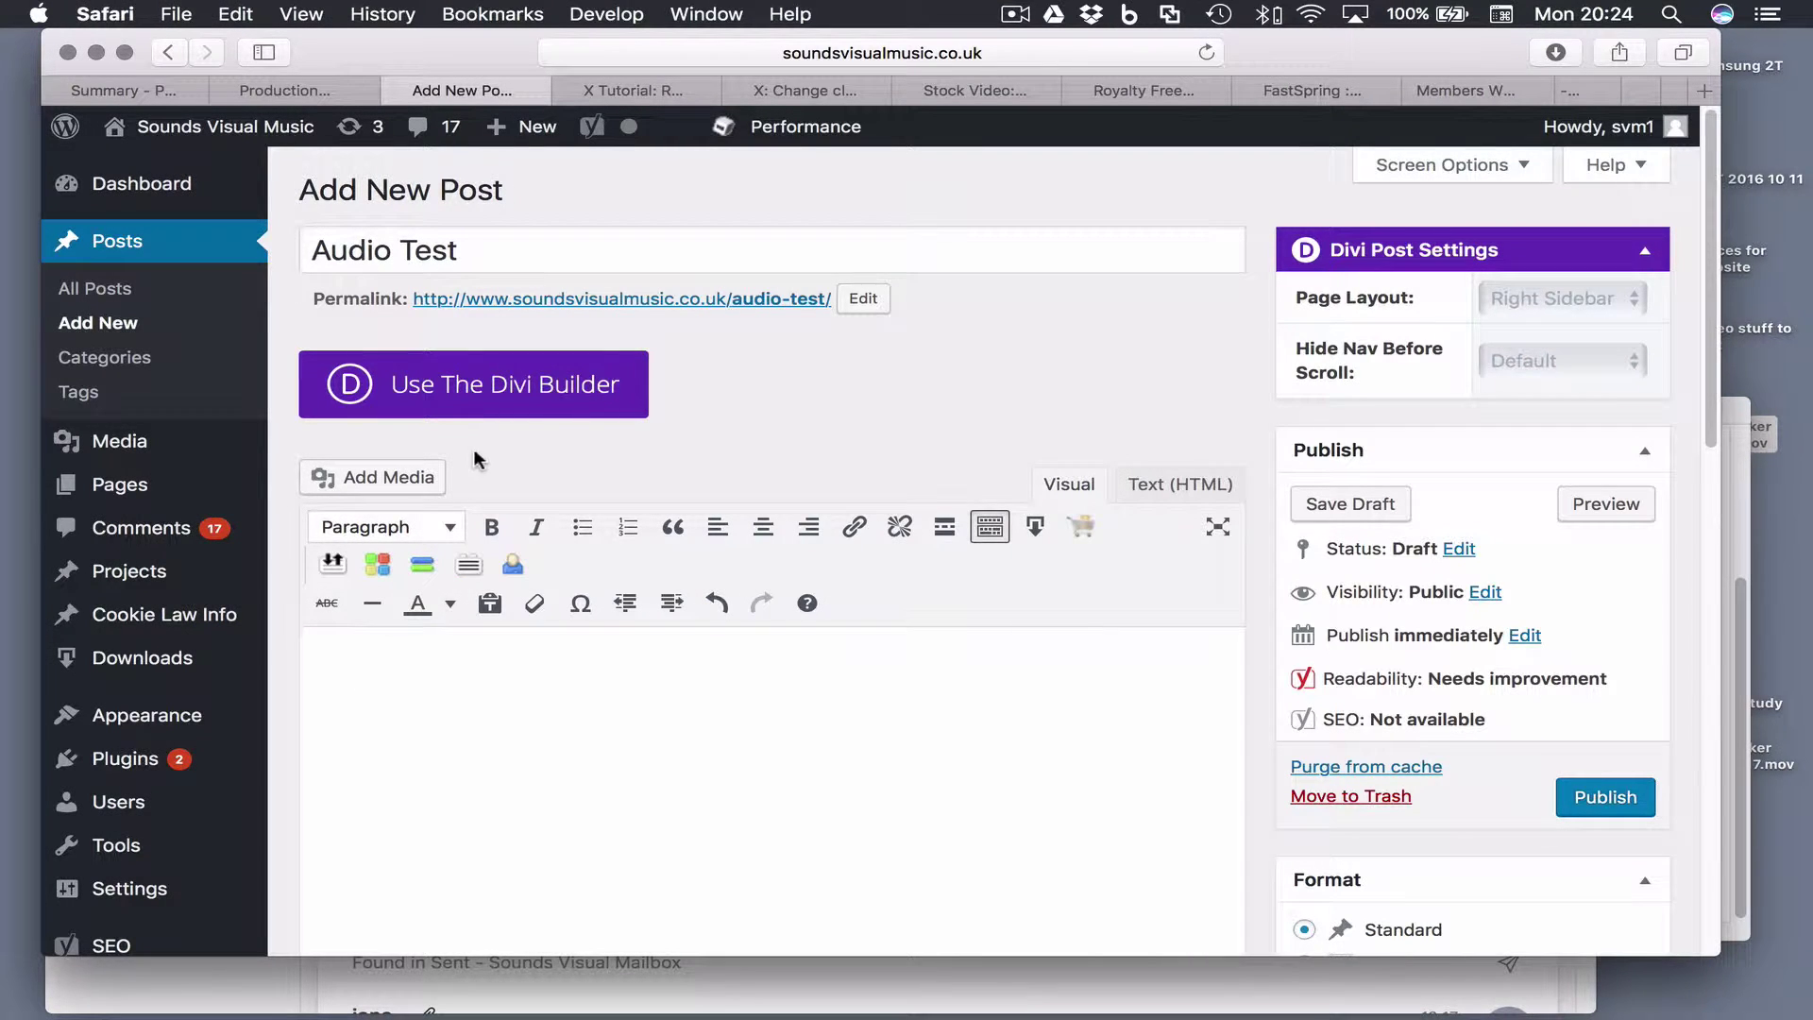
- Start a Create Audio Playlist selection with the MS0885, MS0887 and MS0882 piano tracks
left_click(388, 479)
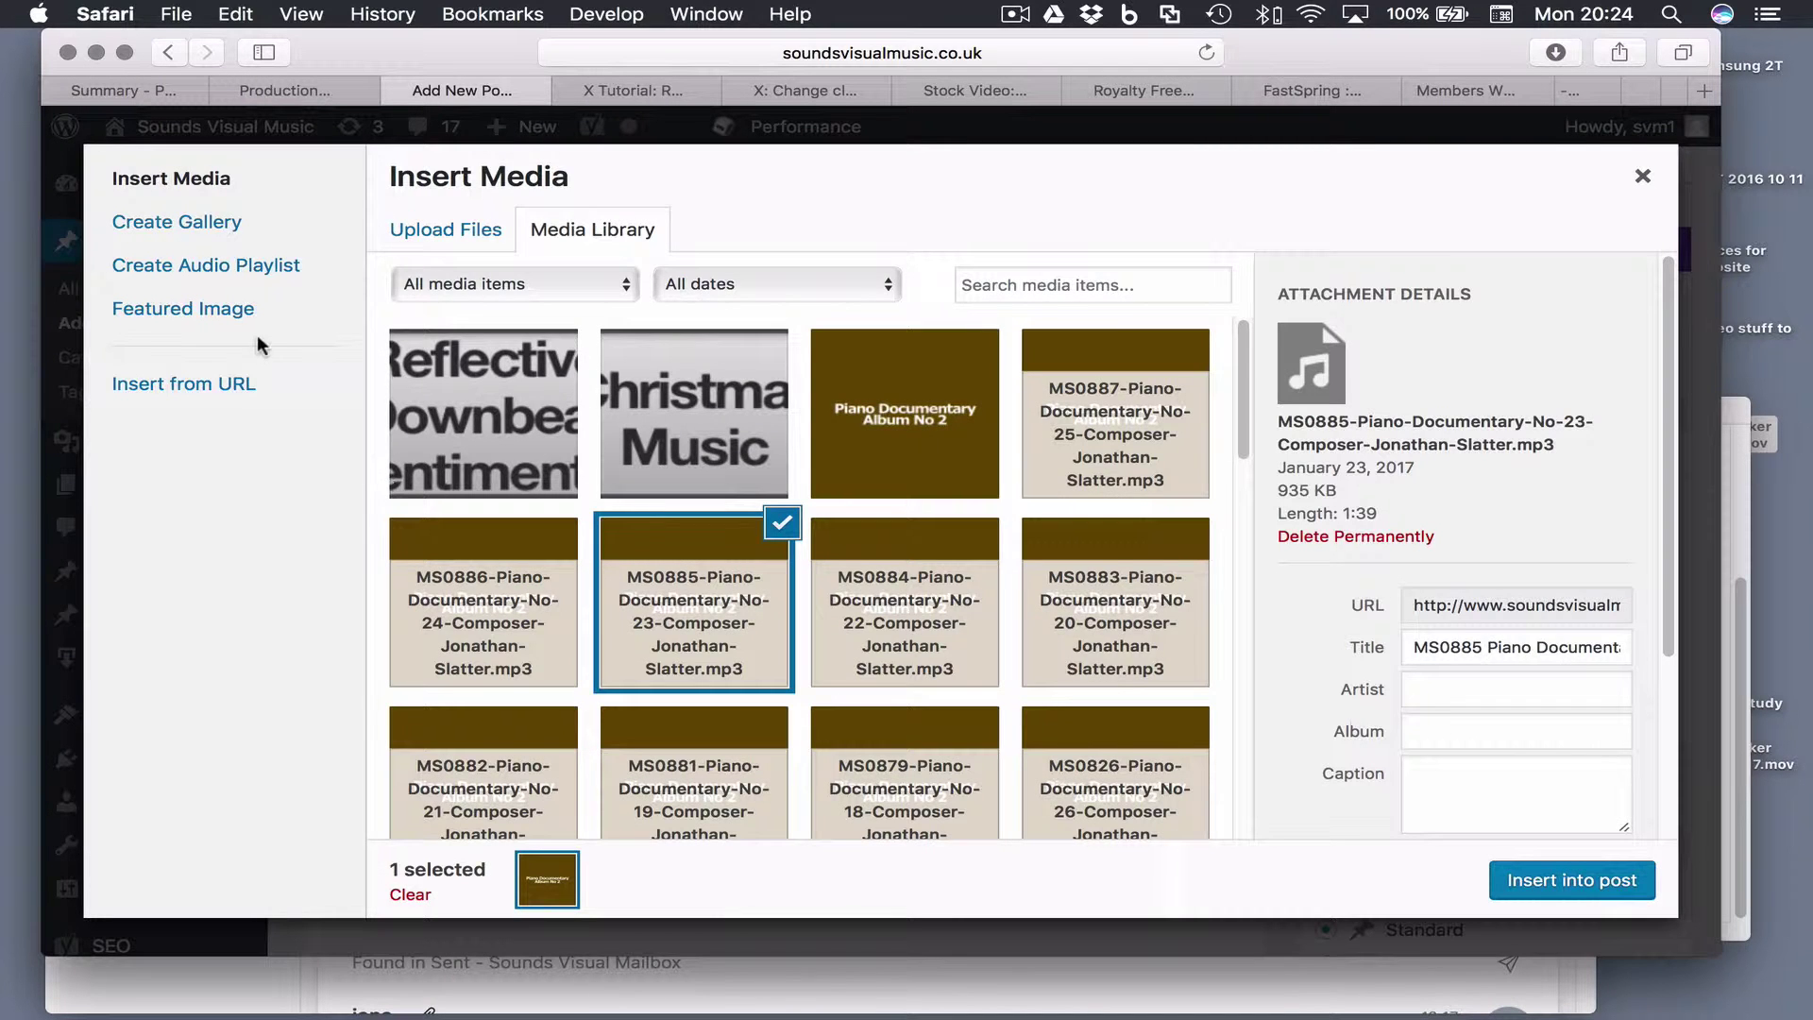
left_click(204, 272)
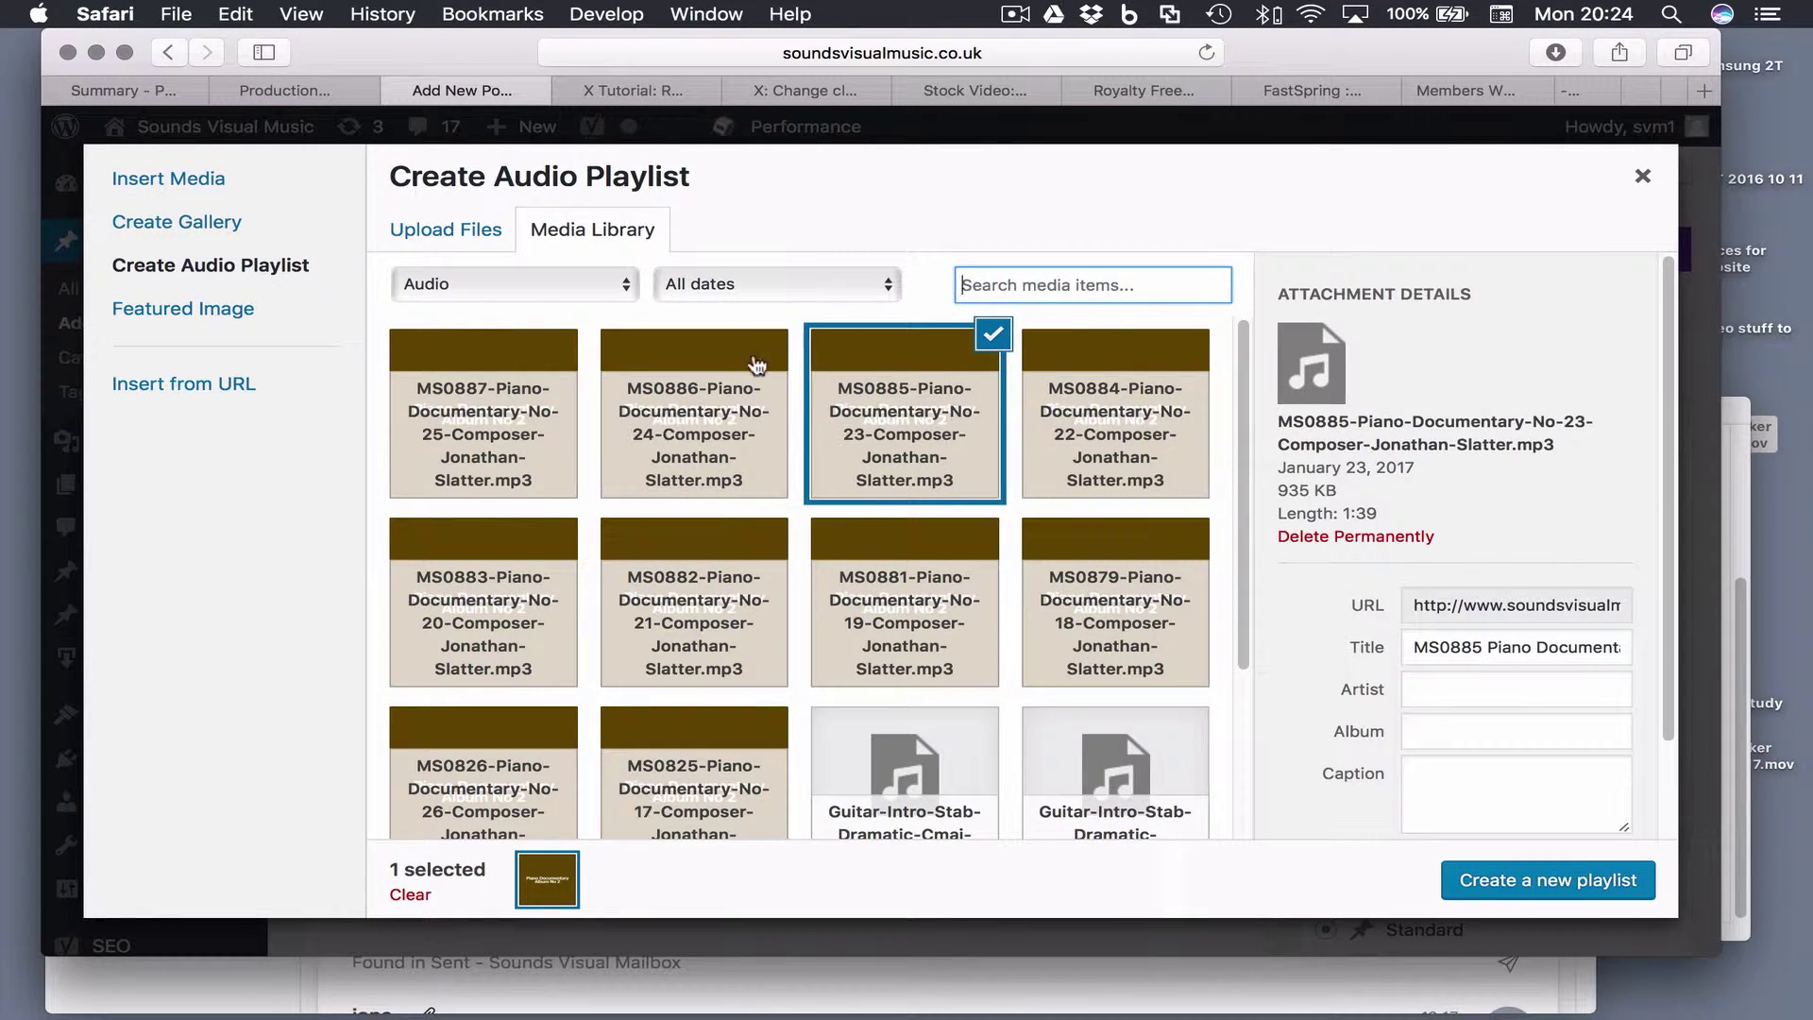
left_click(447, 236)
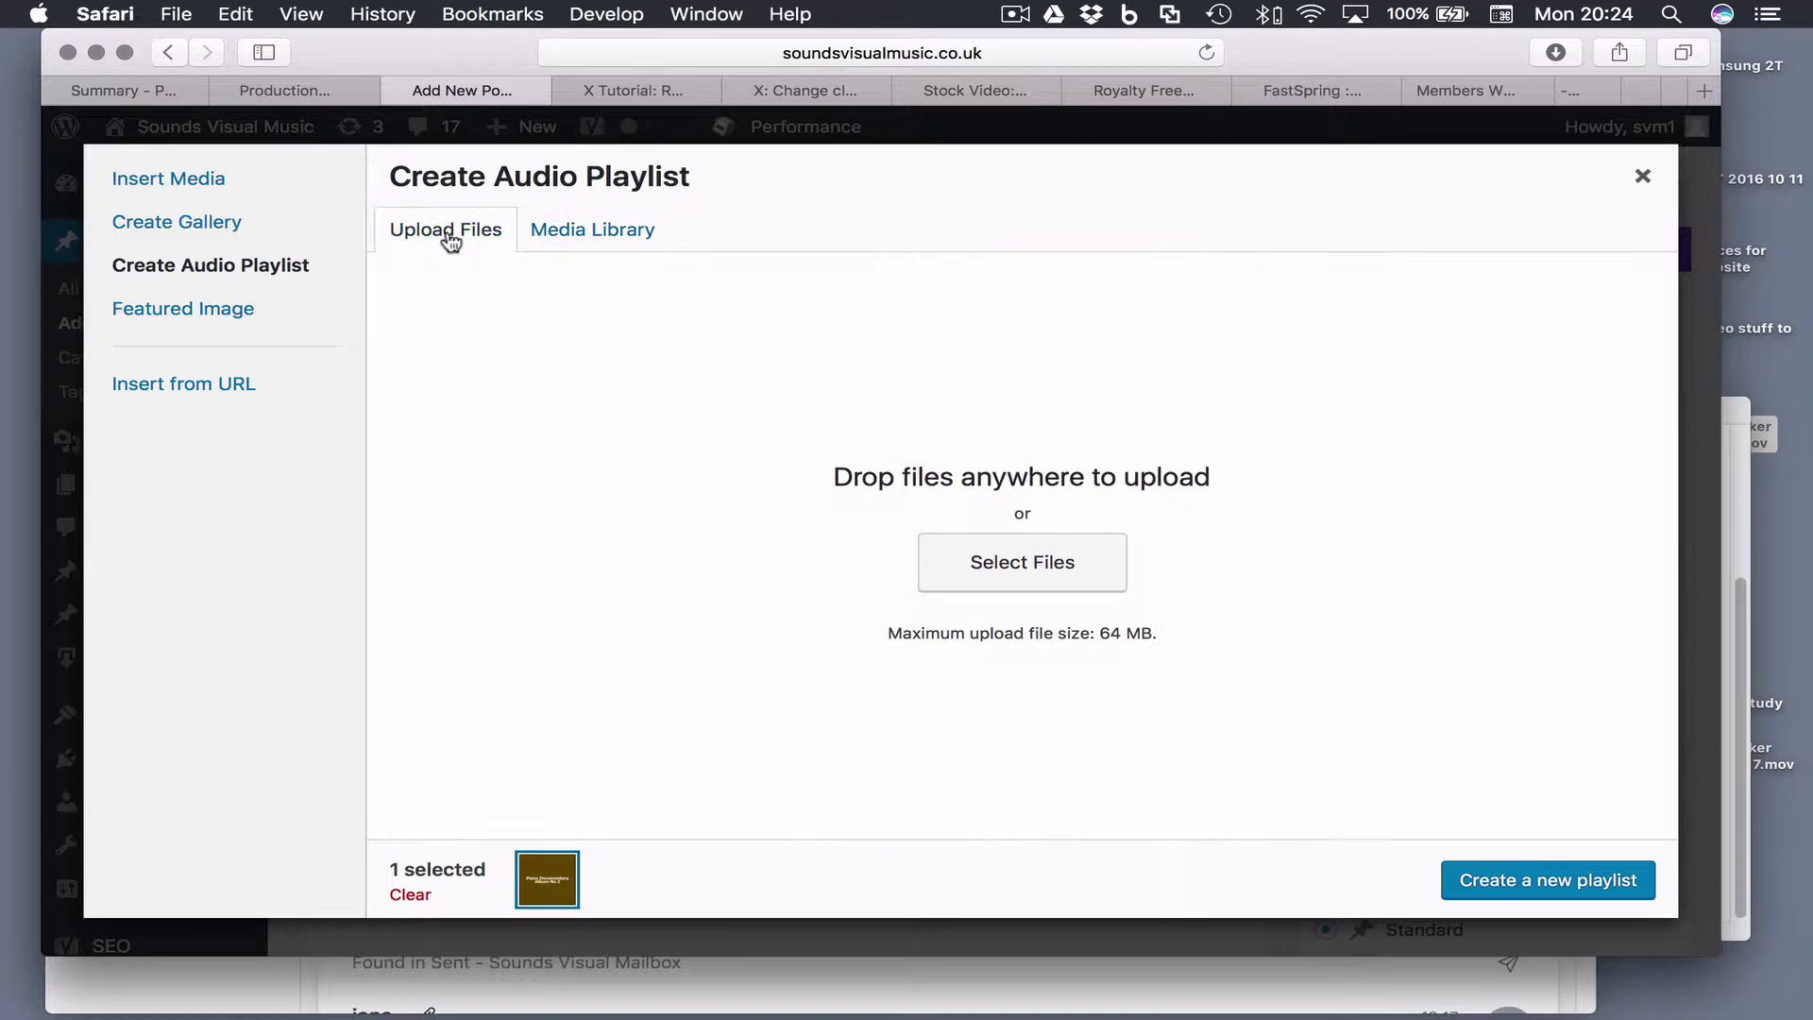
left_click(561, 226)
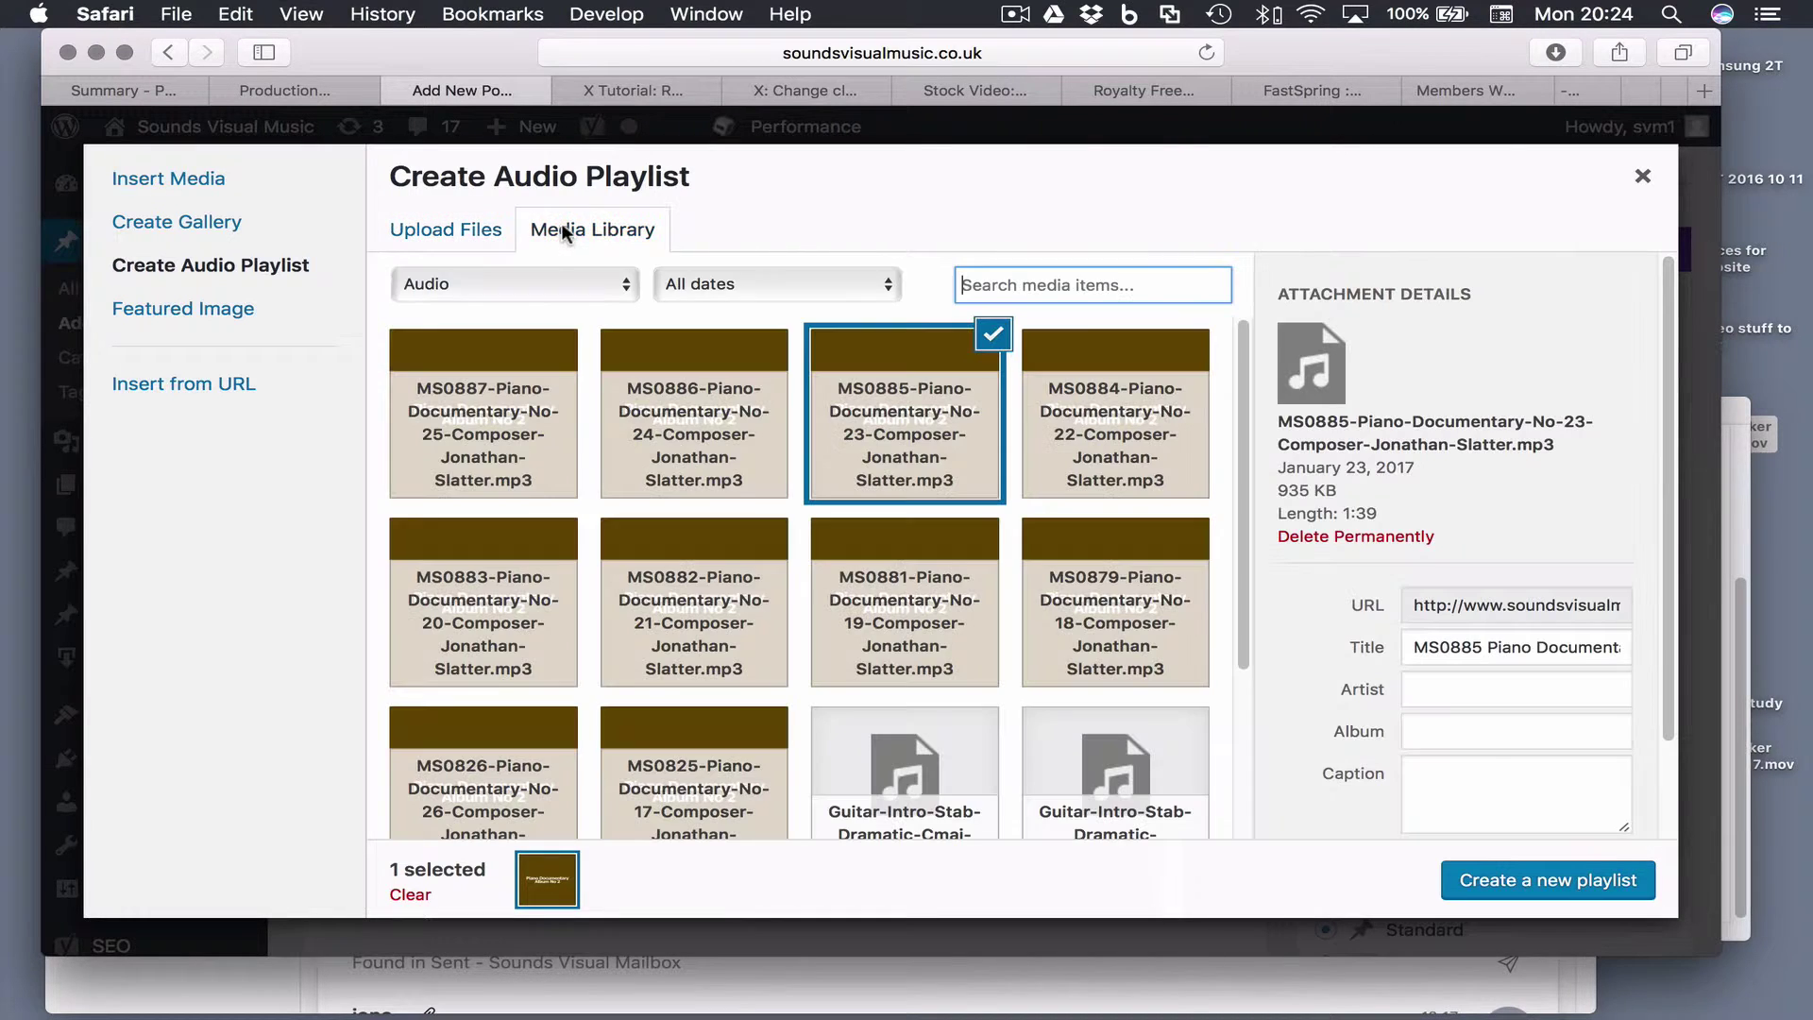
left_click(506, 423)
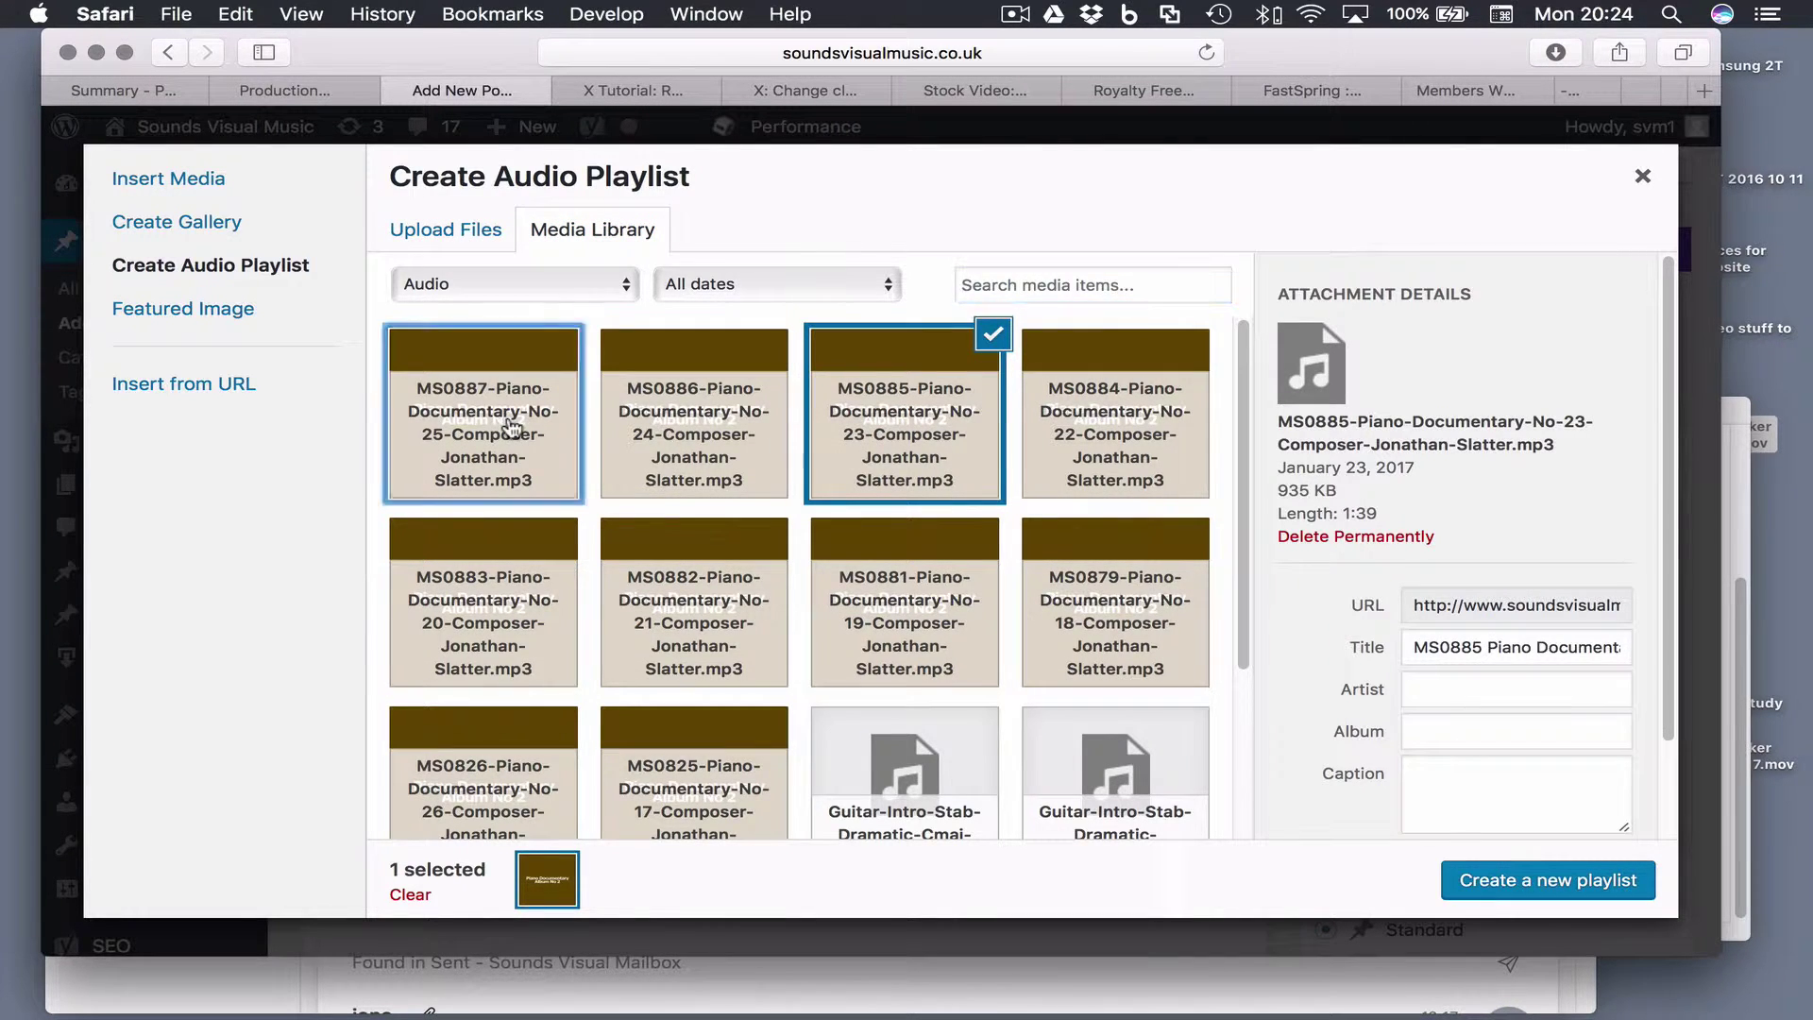
left_click(680, 597)
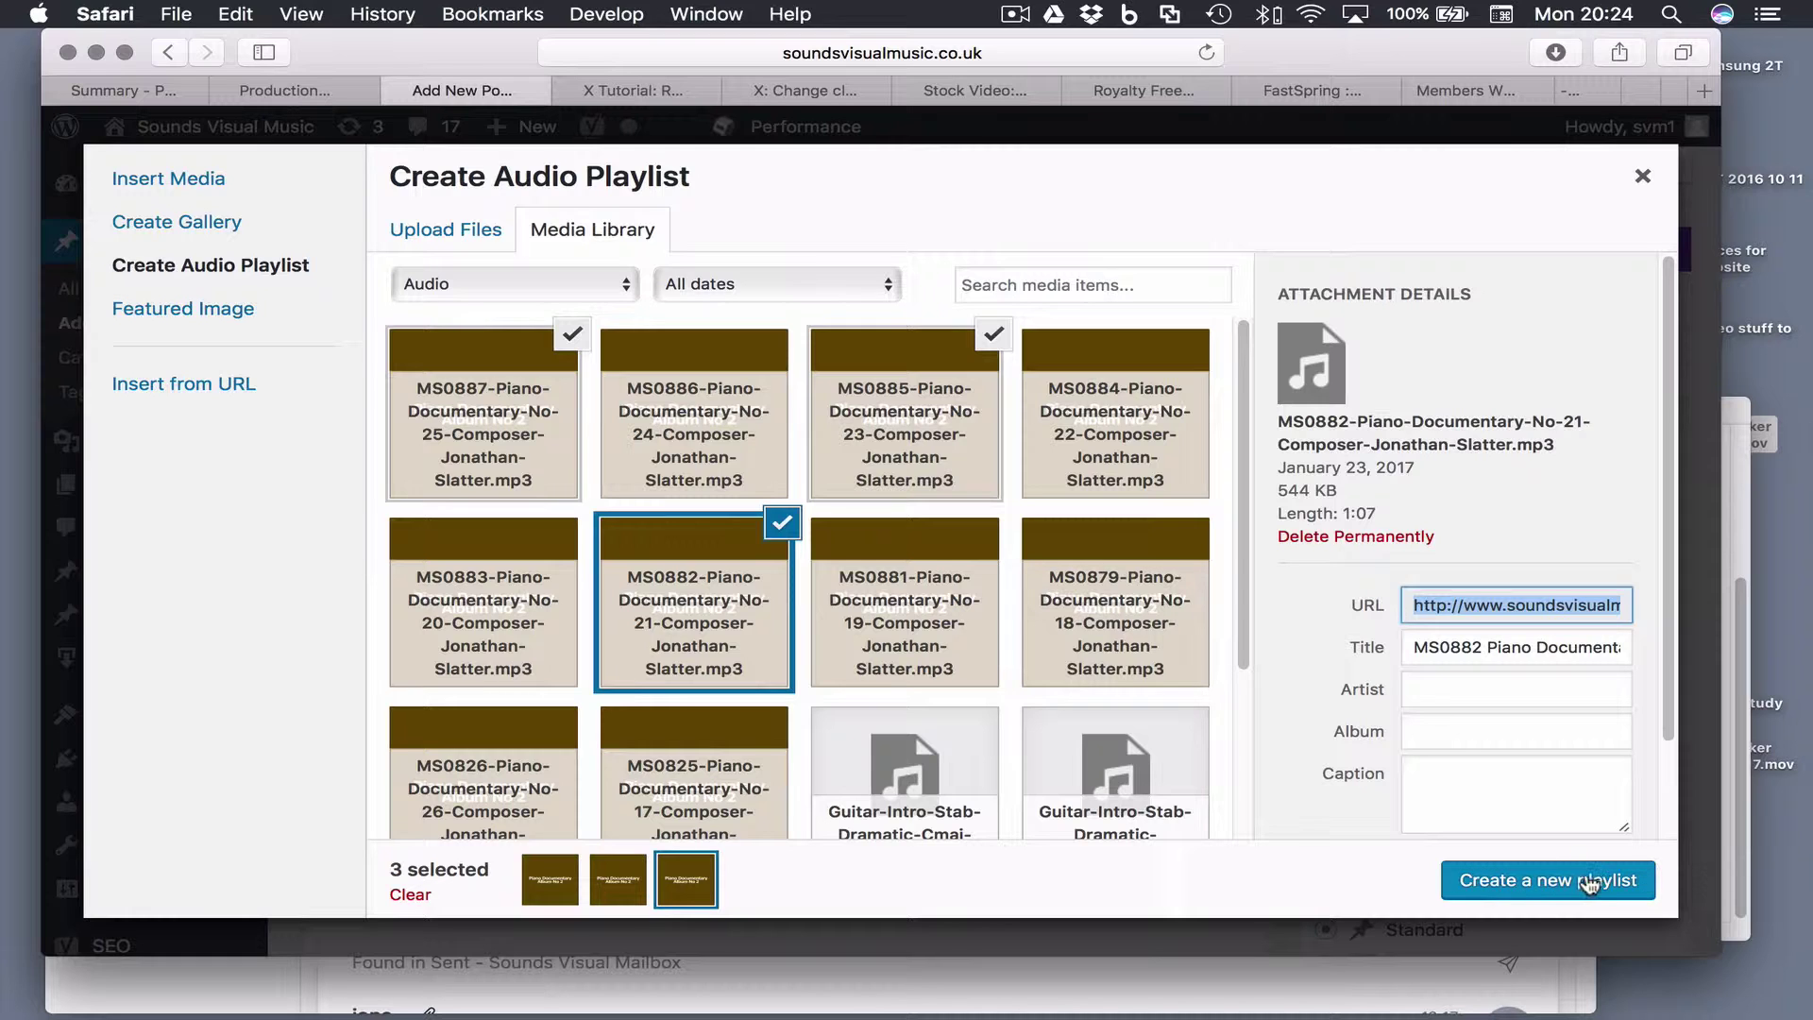
- Insert the three-track playlist with MS0882 moved to the front and artist names hidden
left_click(1535, 886)
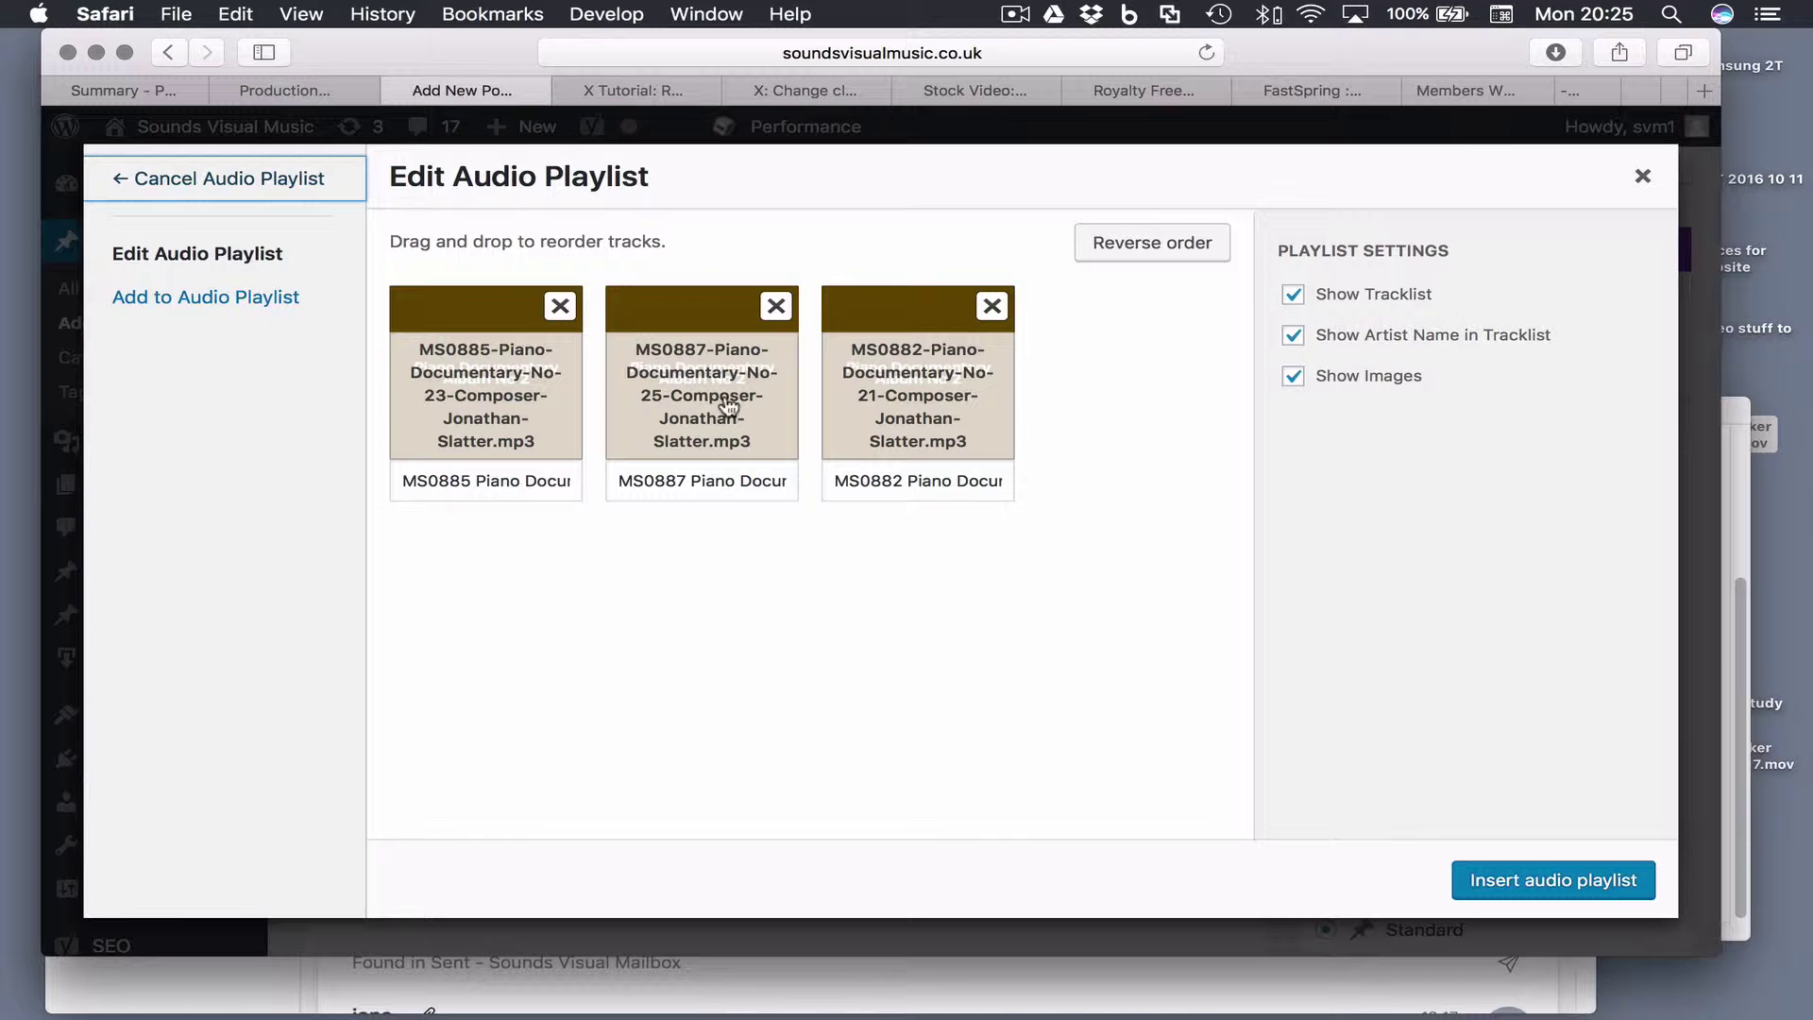
left_click_drag(882, 402, 441, 408)
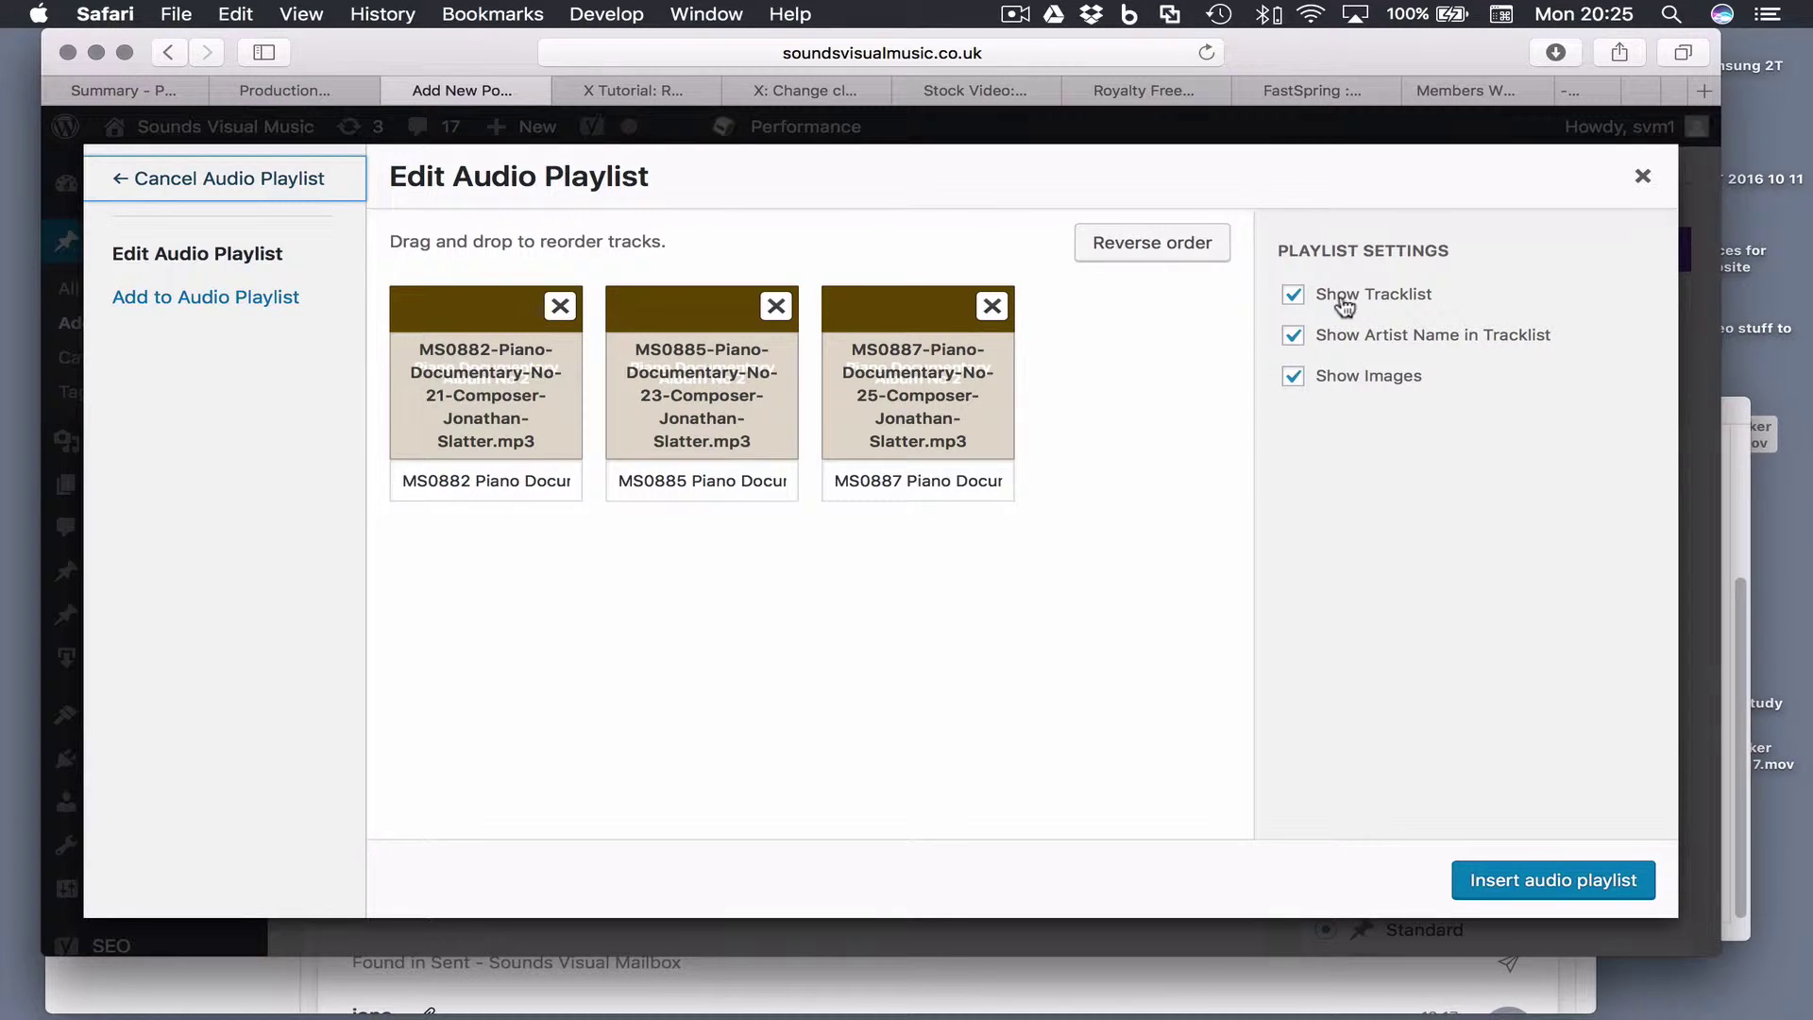
left_click(1293, 338)
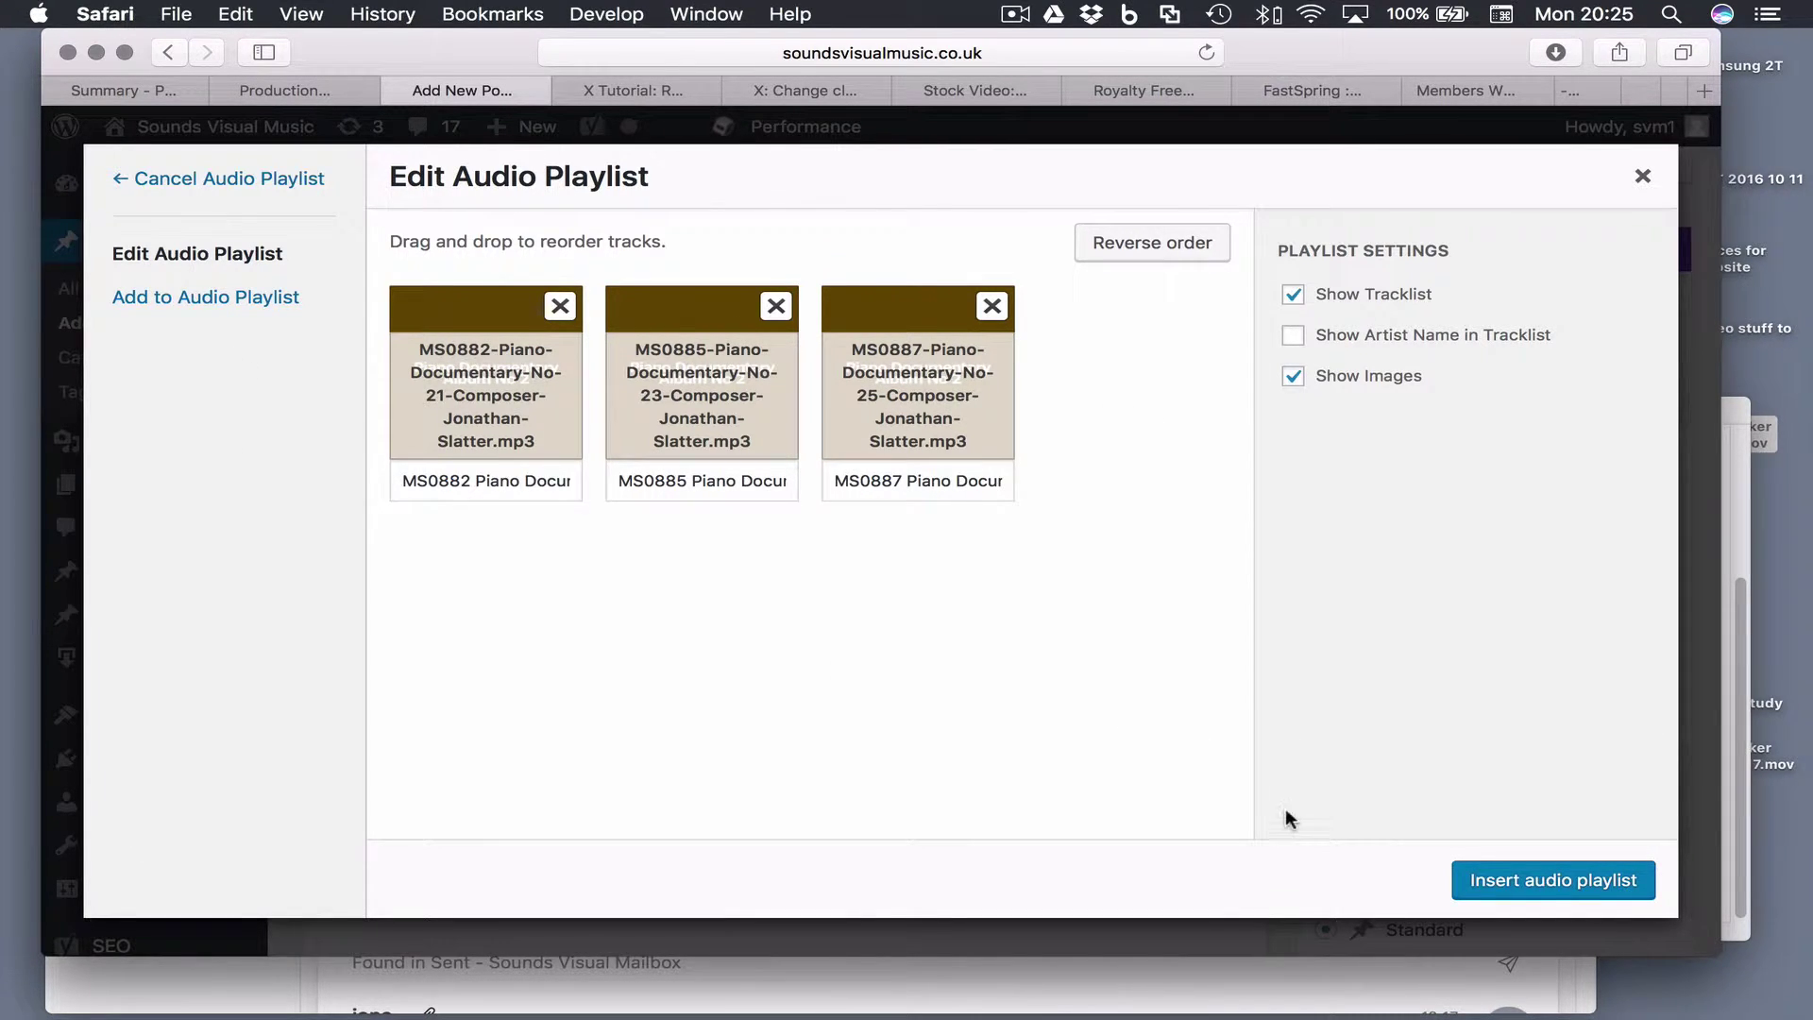
left_click(1521, 880)
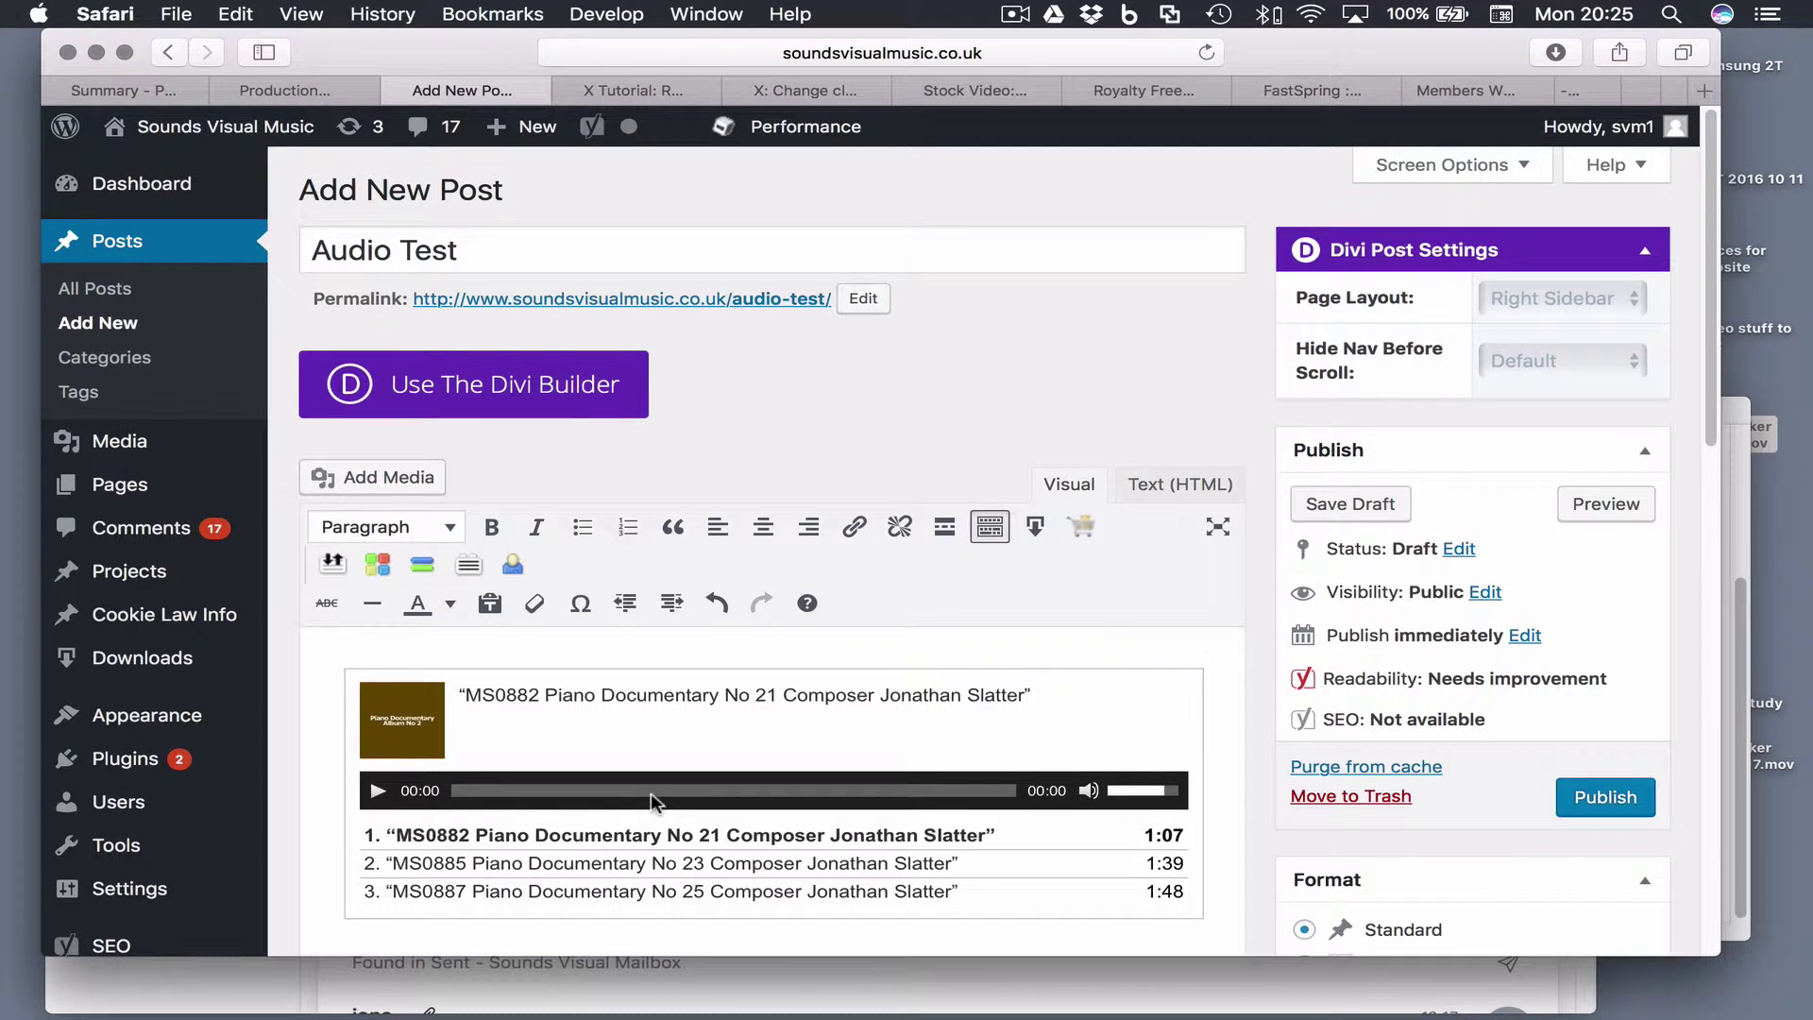
- Play track 2 (MS0885), then track 3 (MS0887) of the inserted playlist, then pause
scroll(661, 775, "down", 5)
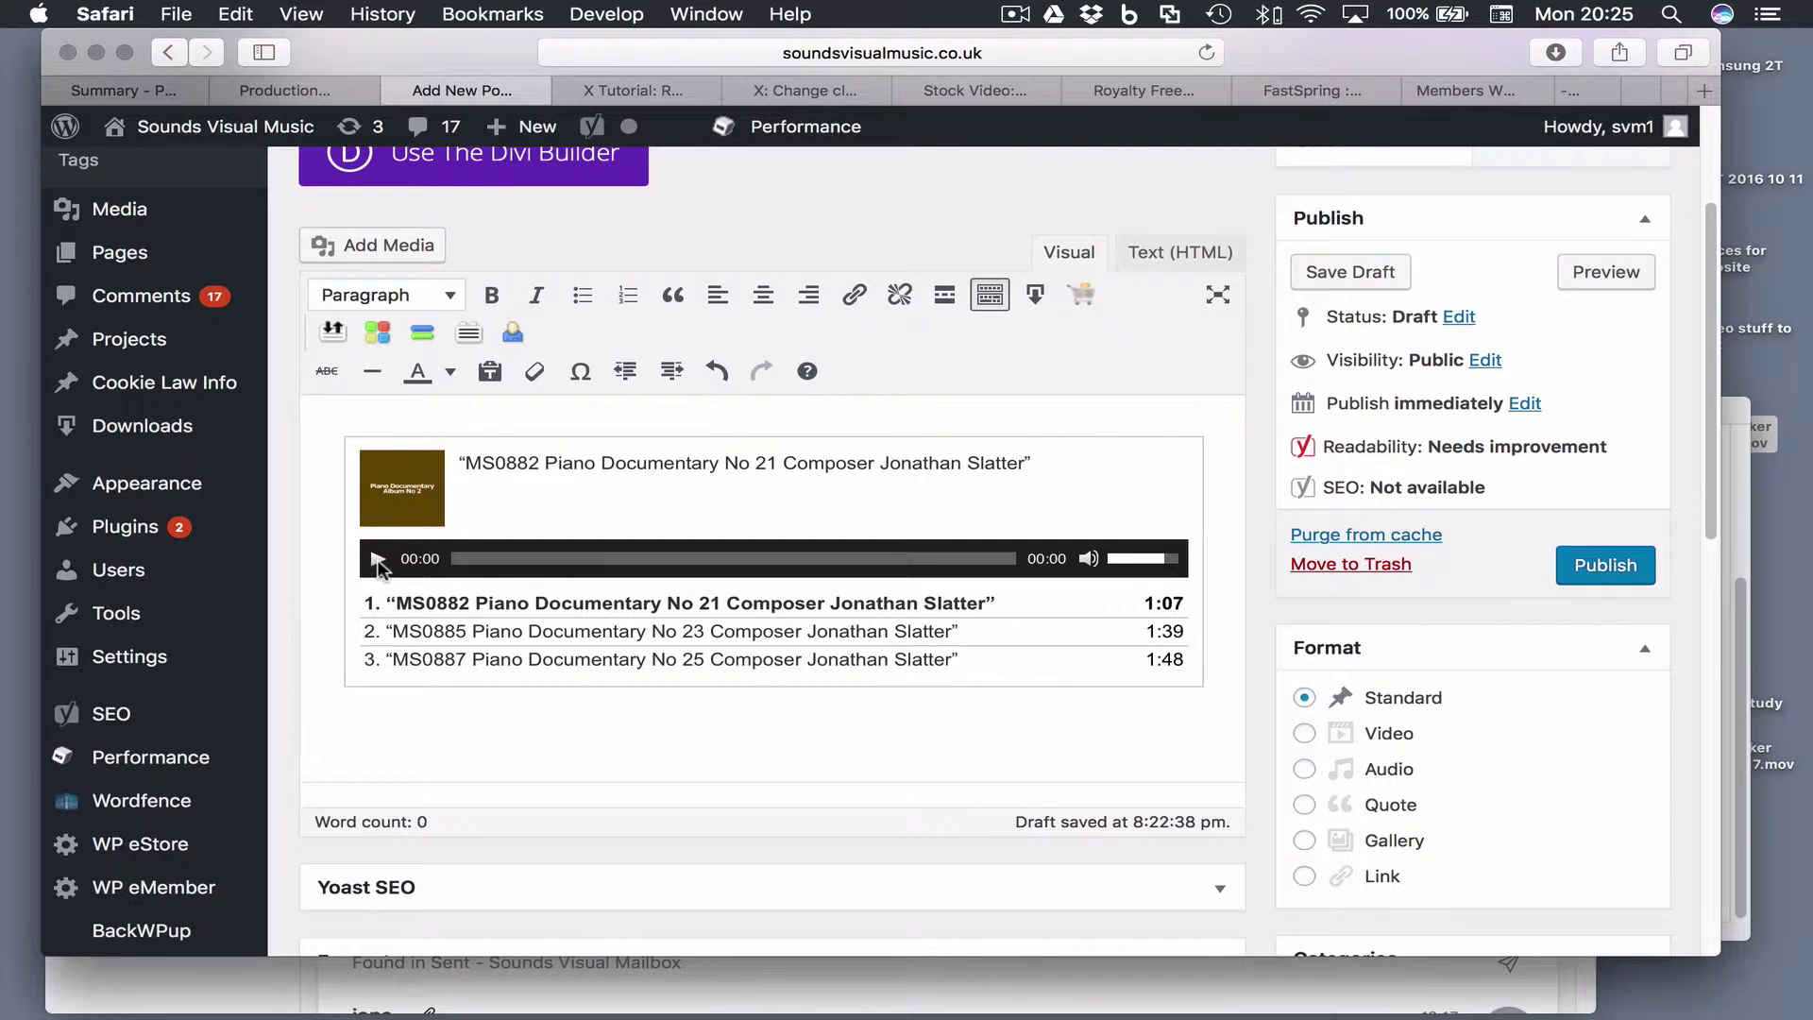
left_click(516, 630)
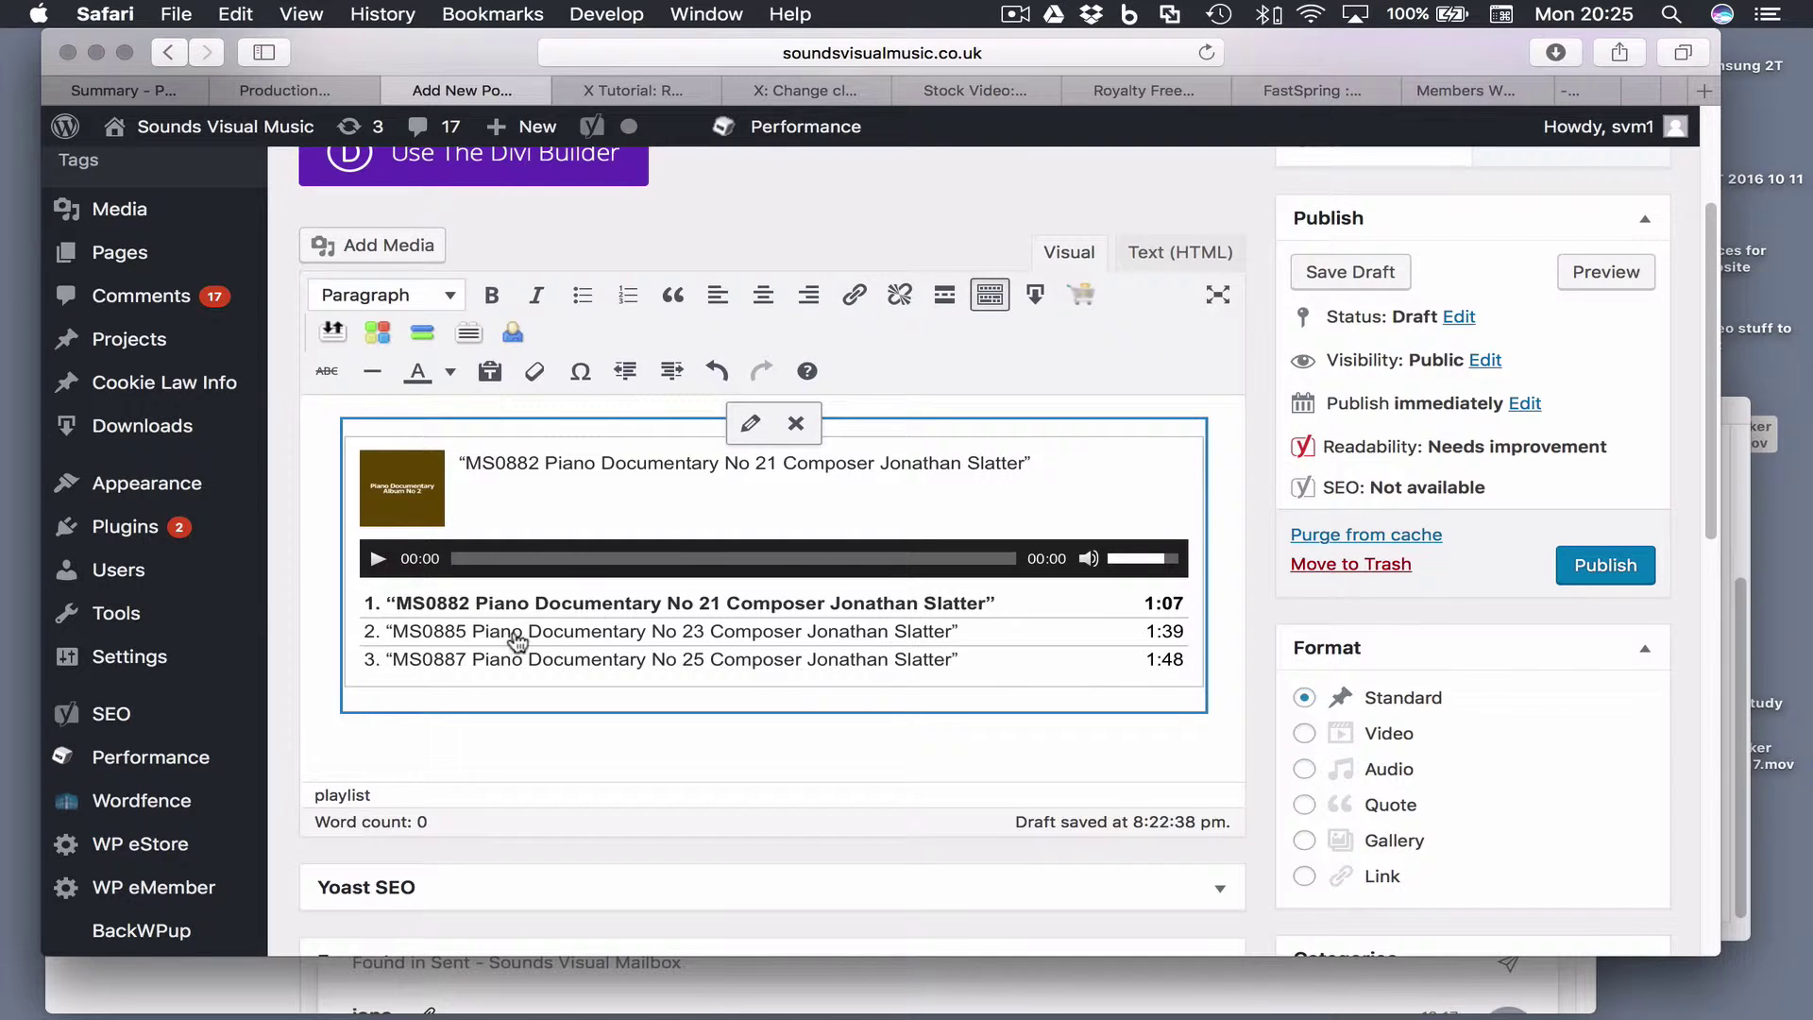
left_click(517, 631)
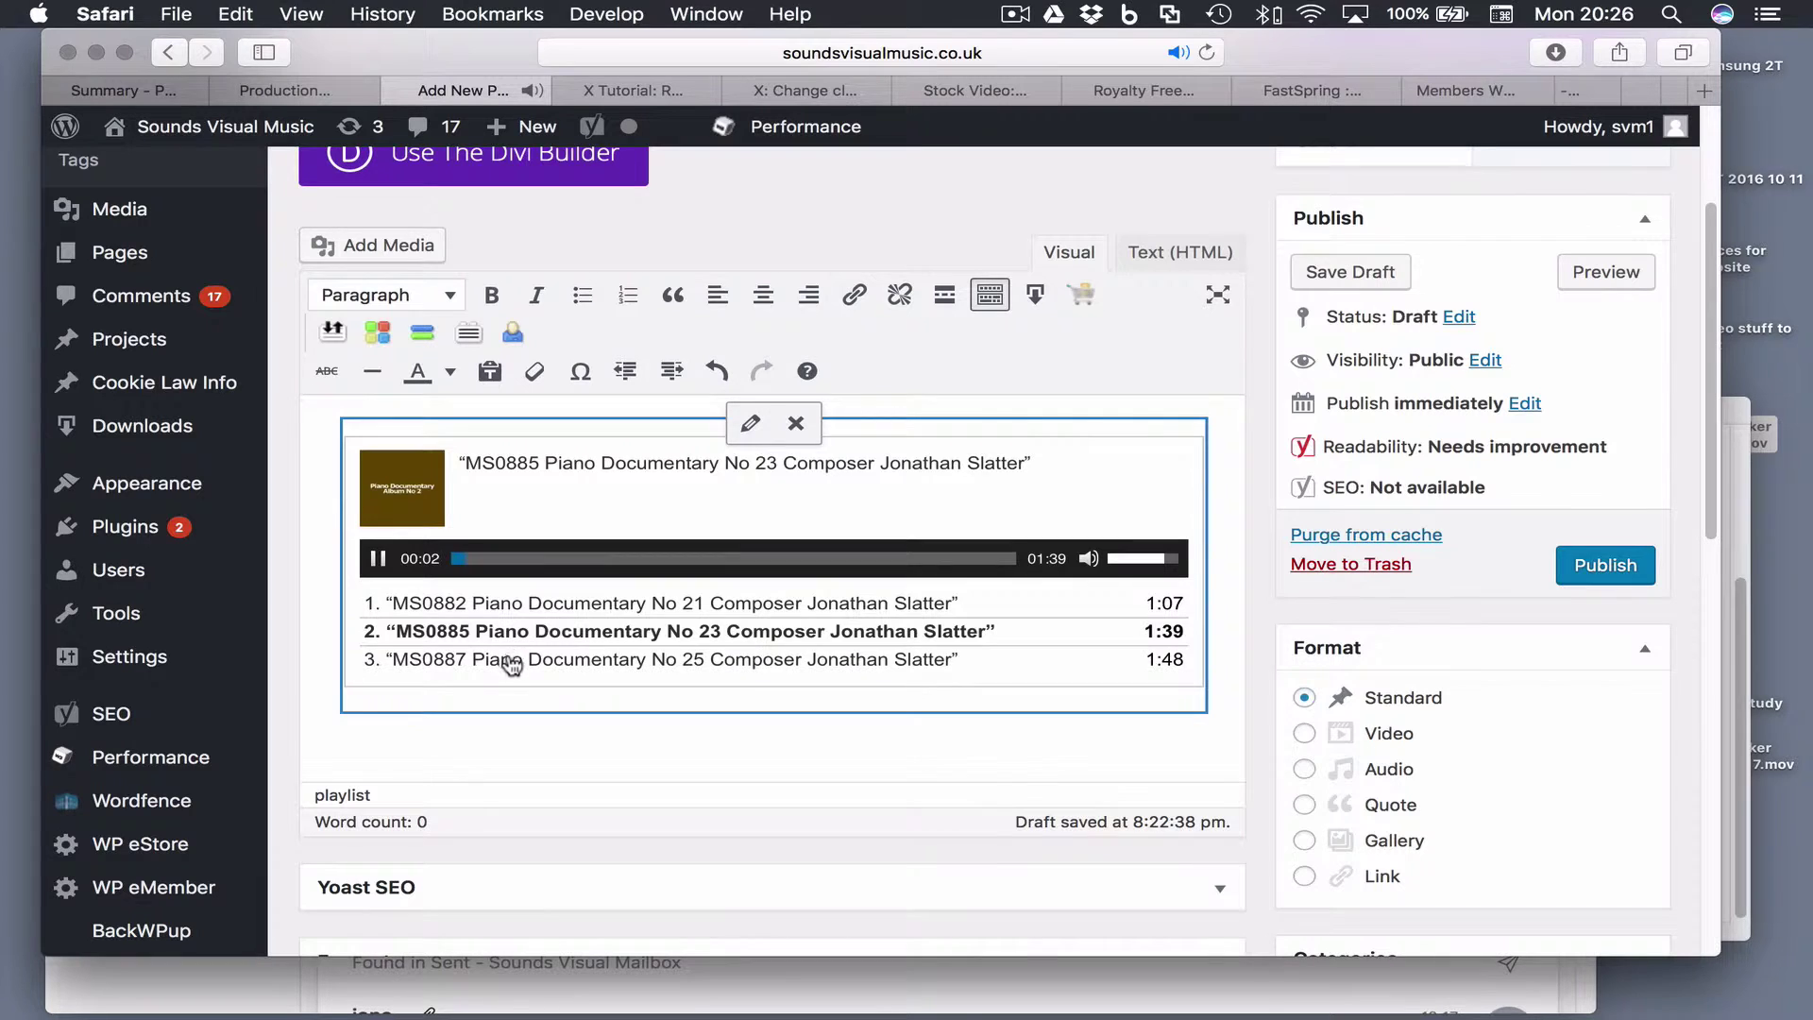
left_click(507, 660)
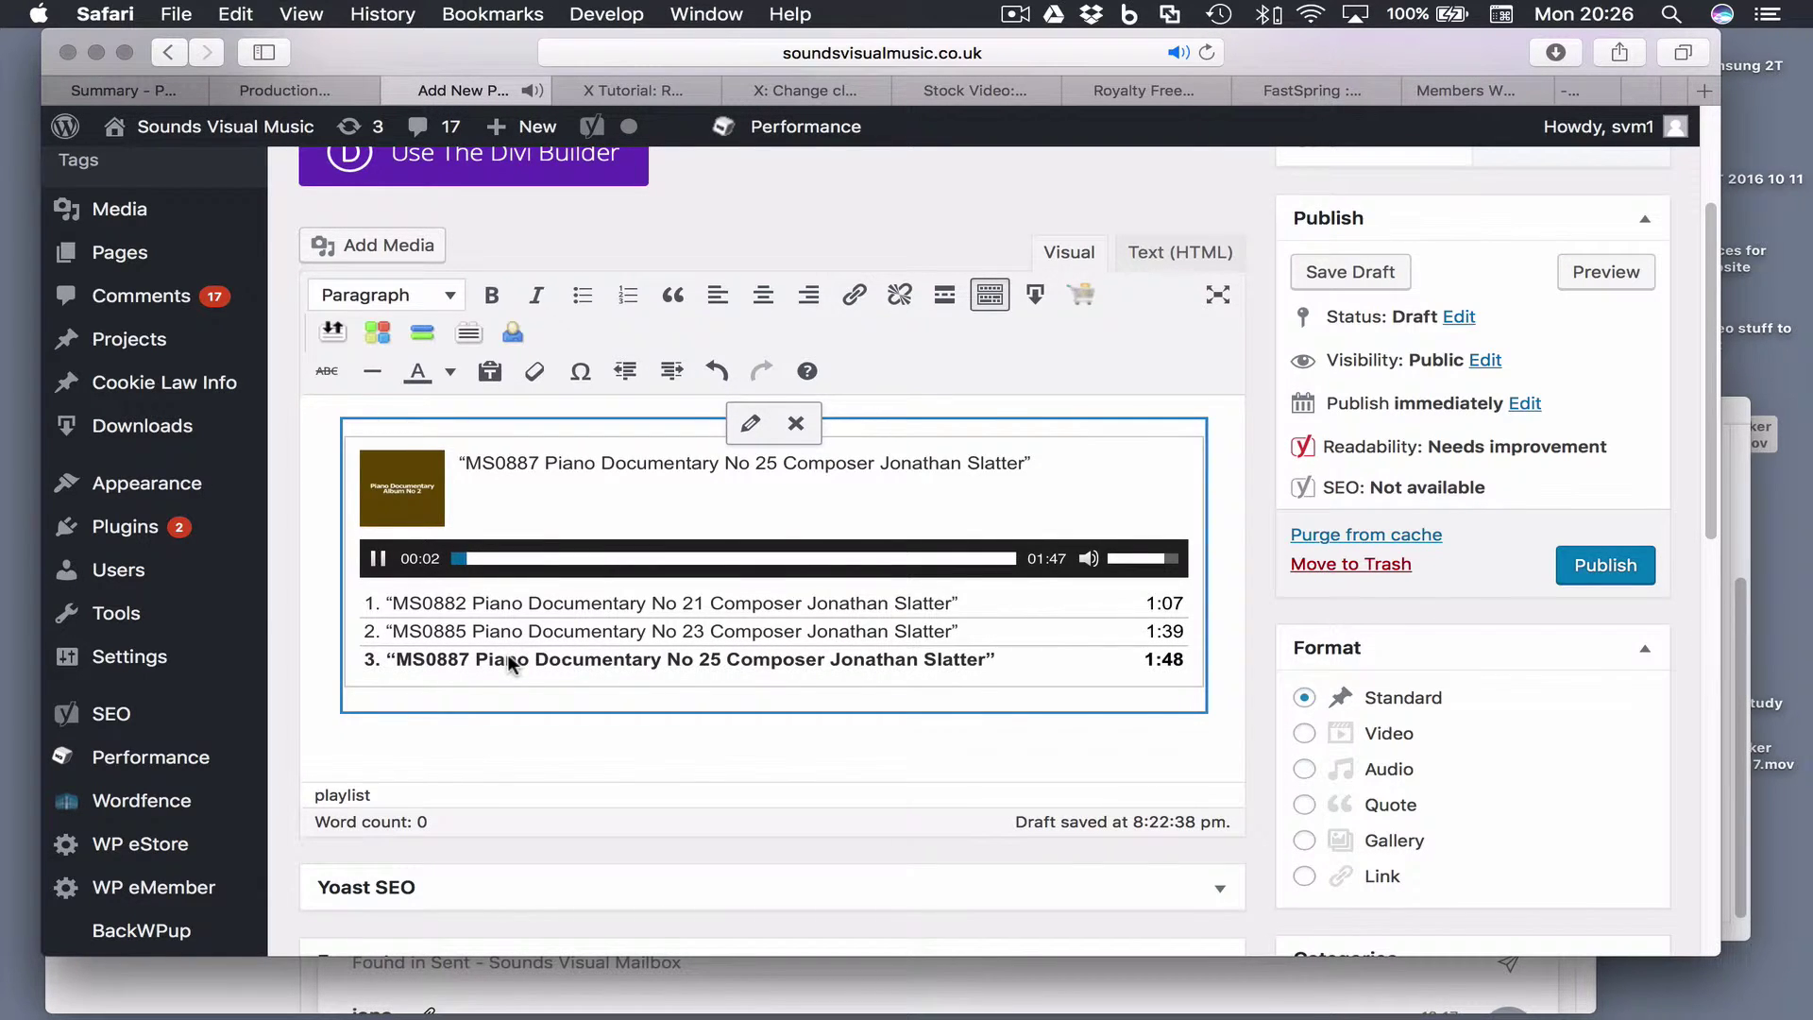
left_click(378, 558)
left_click(1159, 255)
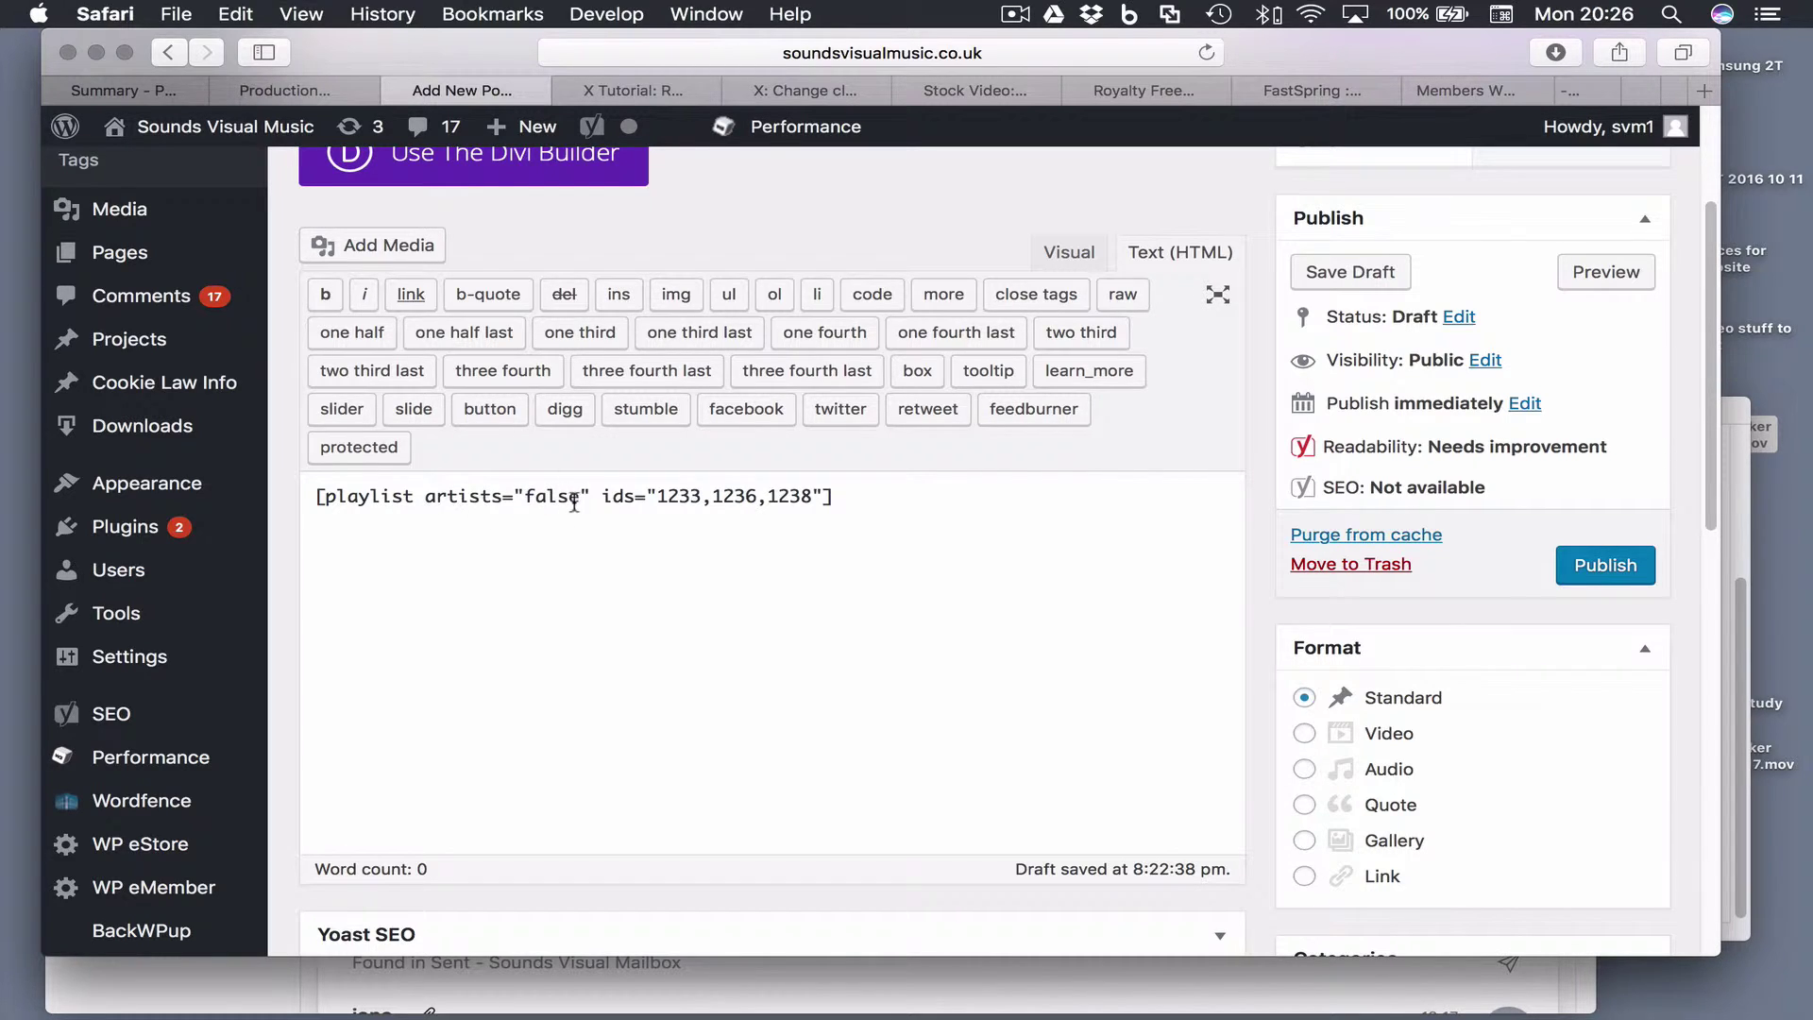
left_click(1067, 255)
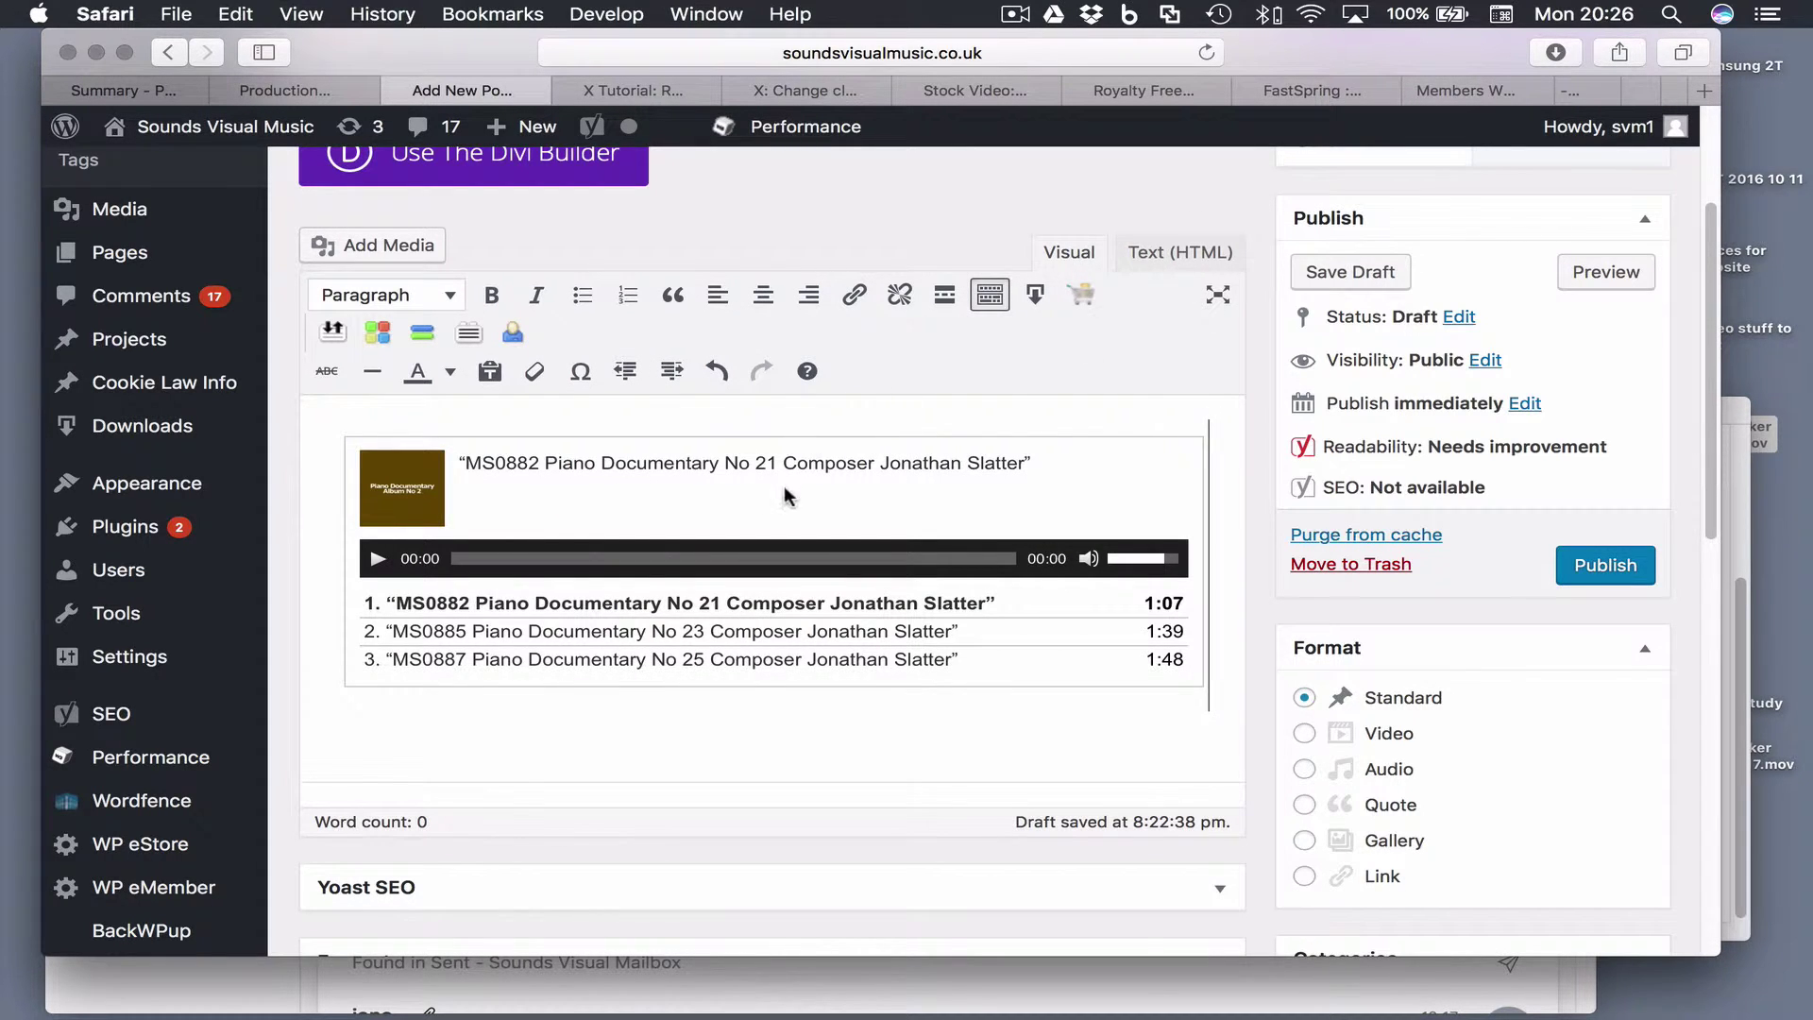
- Open the playlist for editing and remove the MS0887 track
left_click(745, 501)
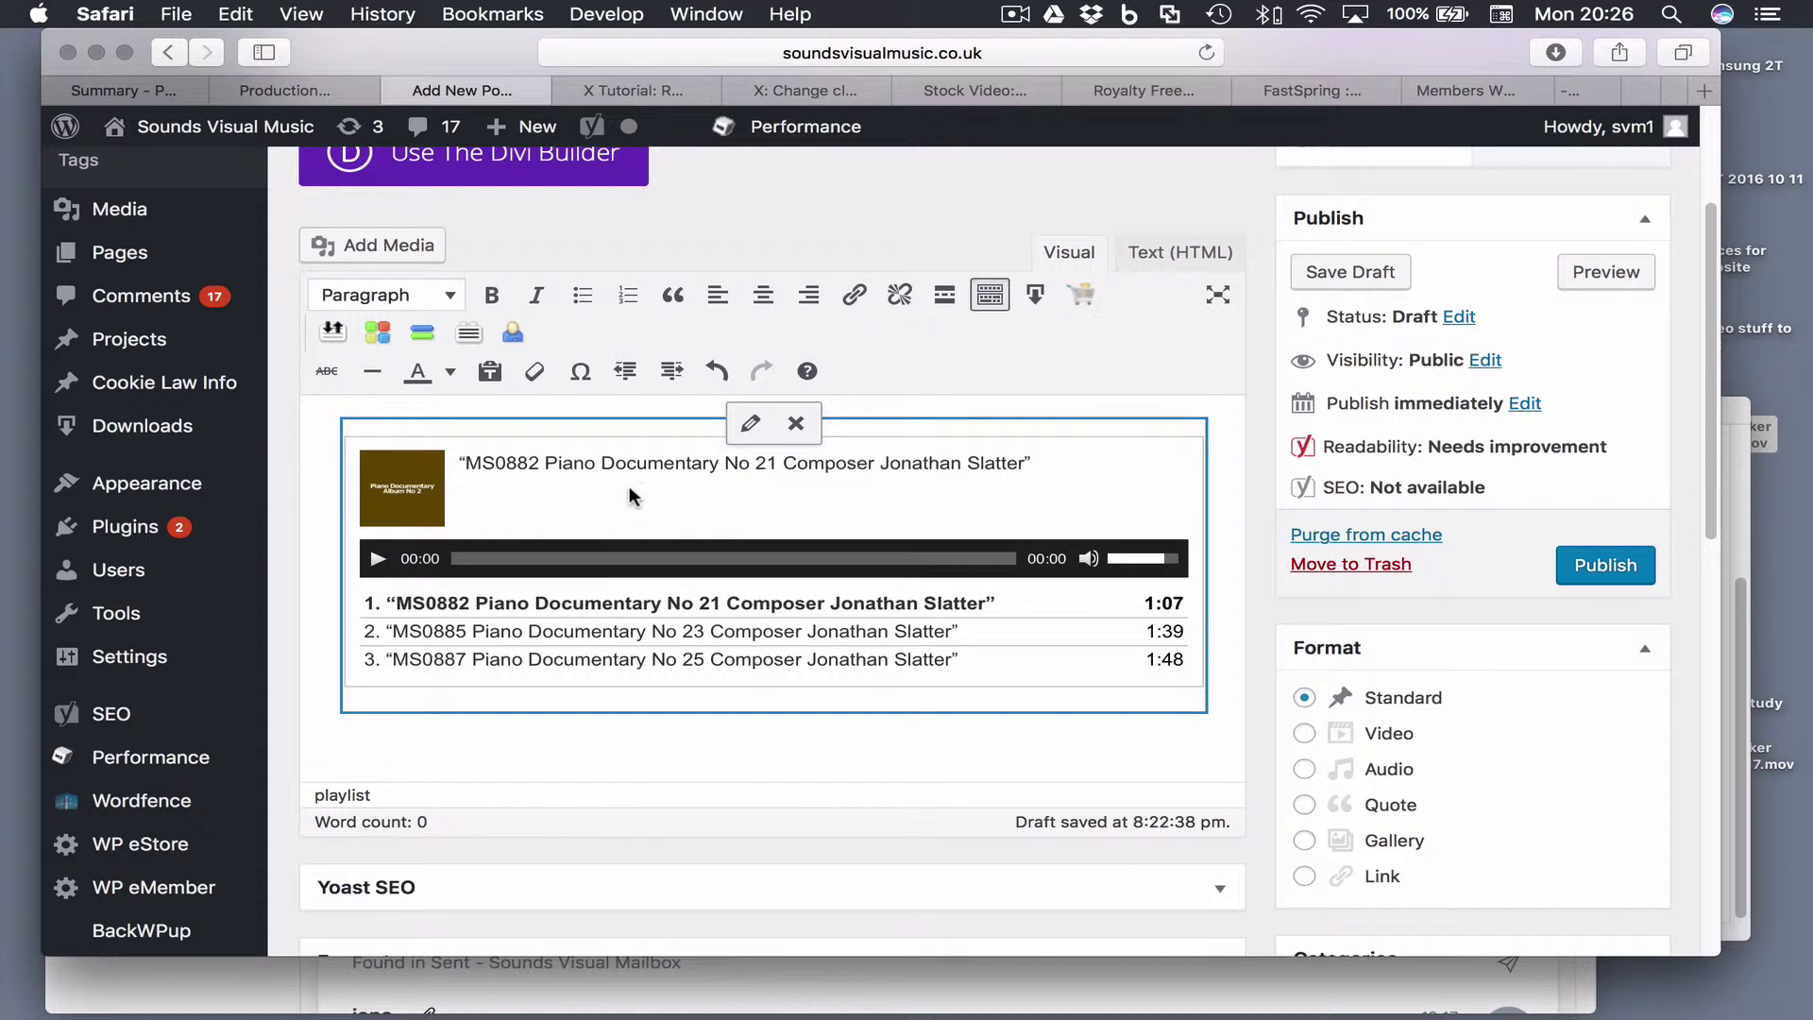
left_click(751, 428)
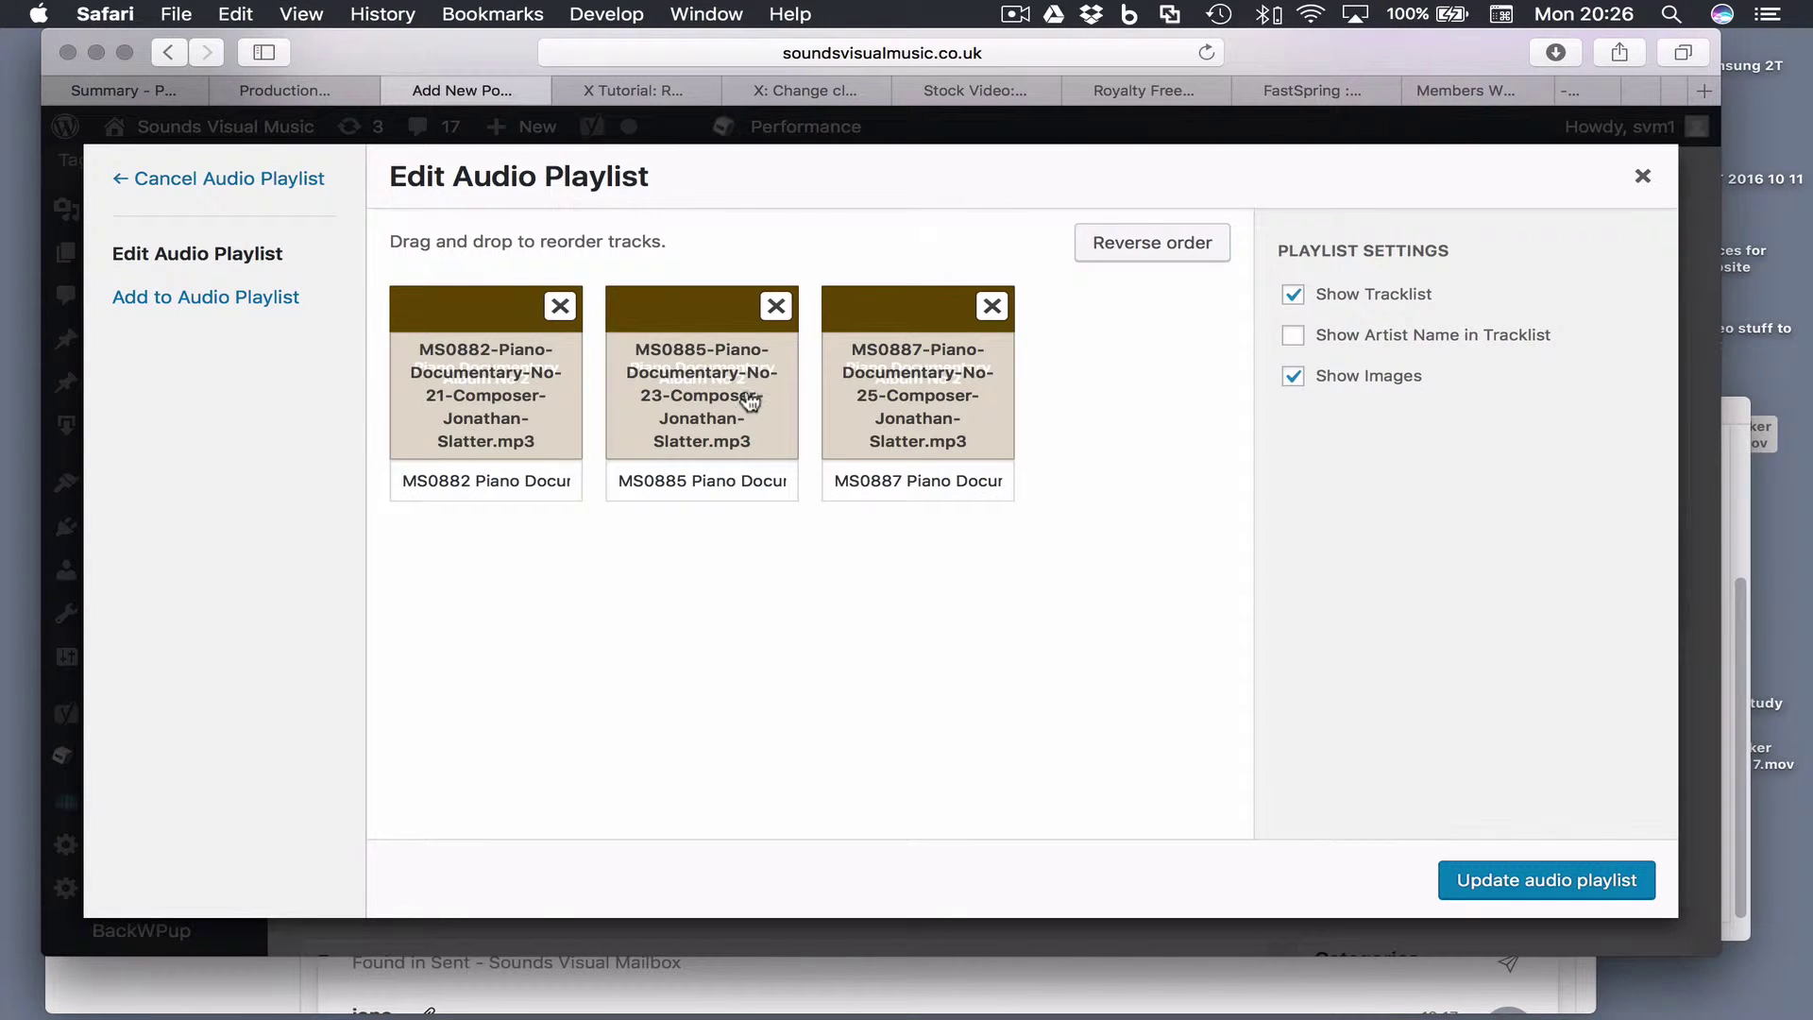
left_click(994, 311)
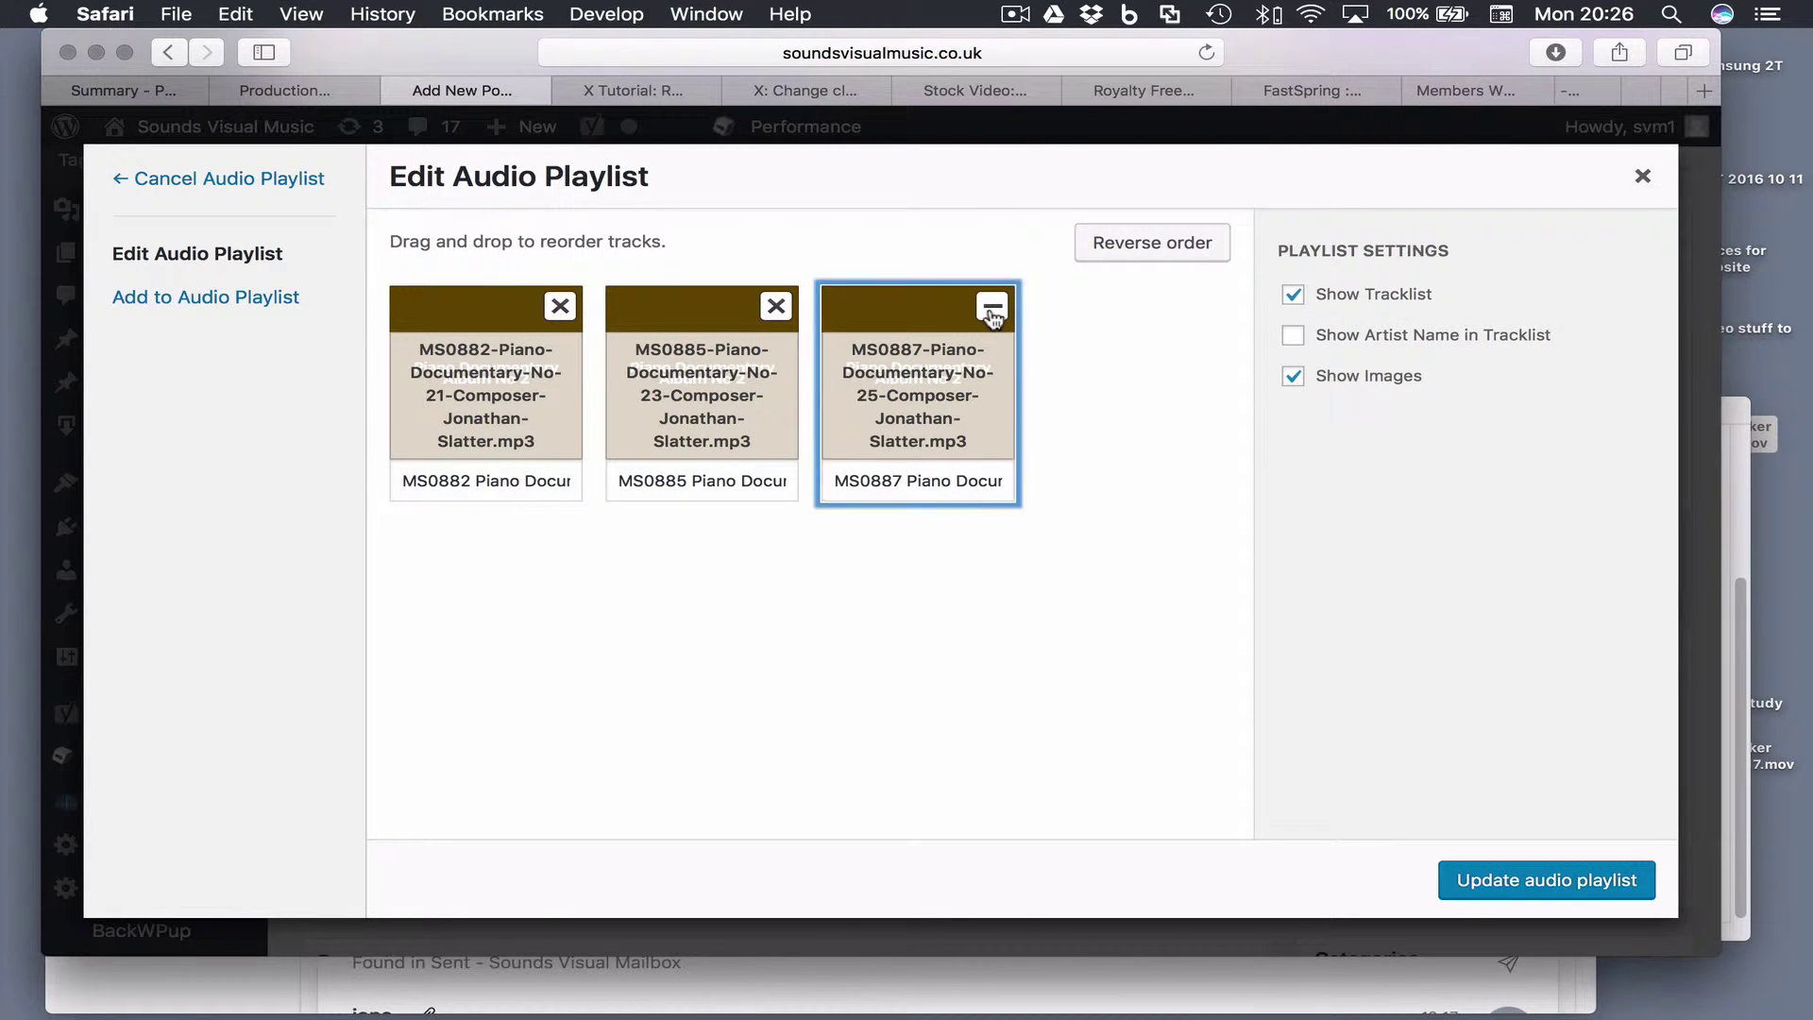
- Add MS0825 and MS0826, place MS0826 before MS0825, and update the playlist
left_click(236, 298)
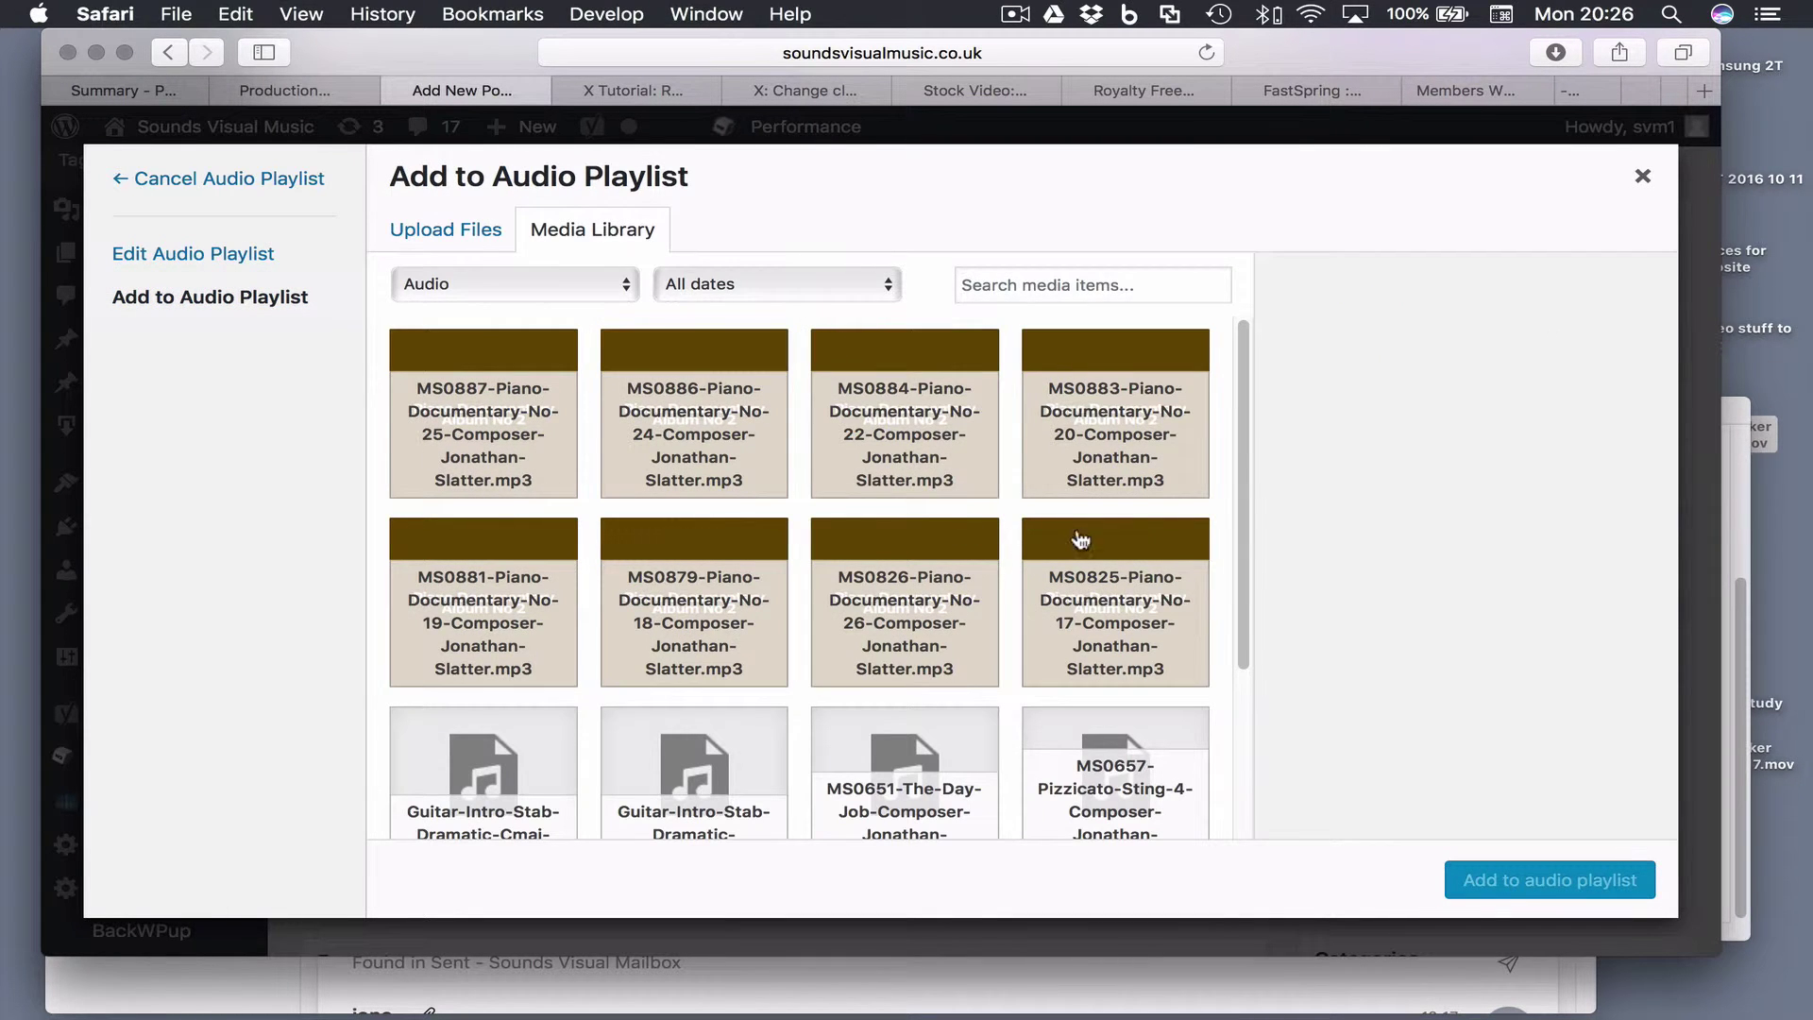
left_click(1133, 634)
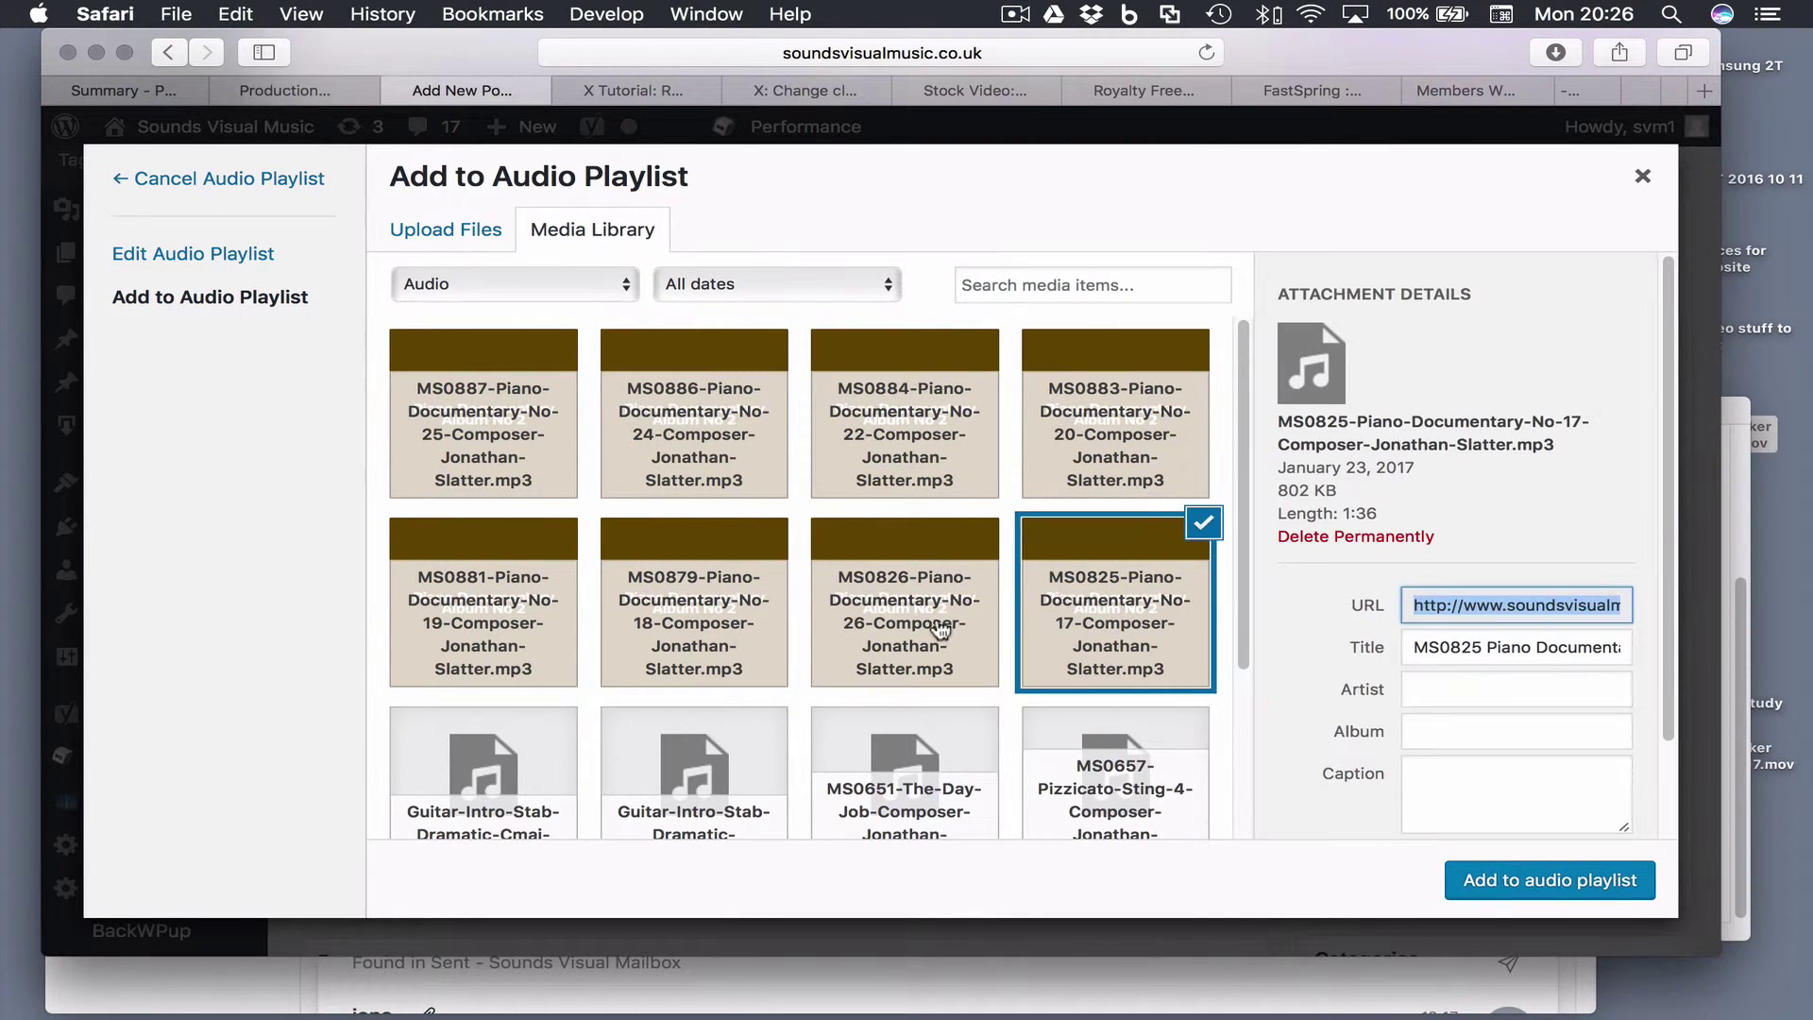
left_click(940, 631)
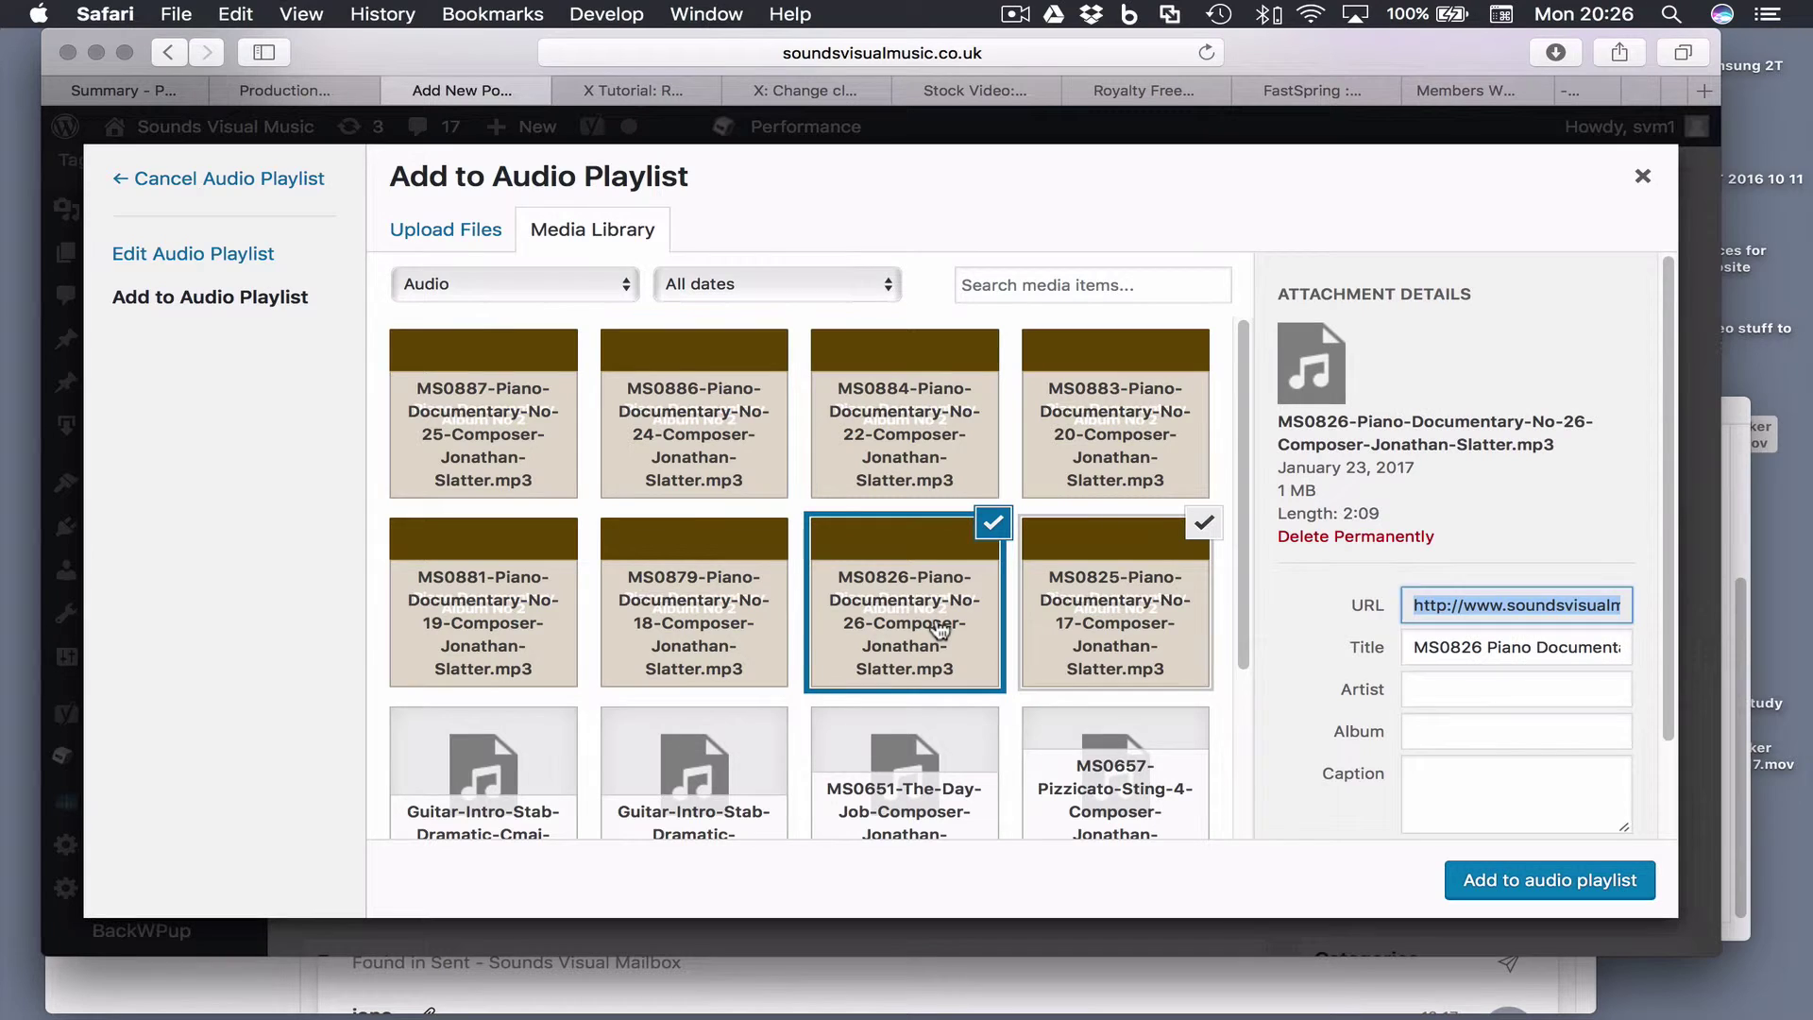
left_click(1512, 879)
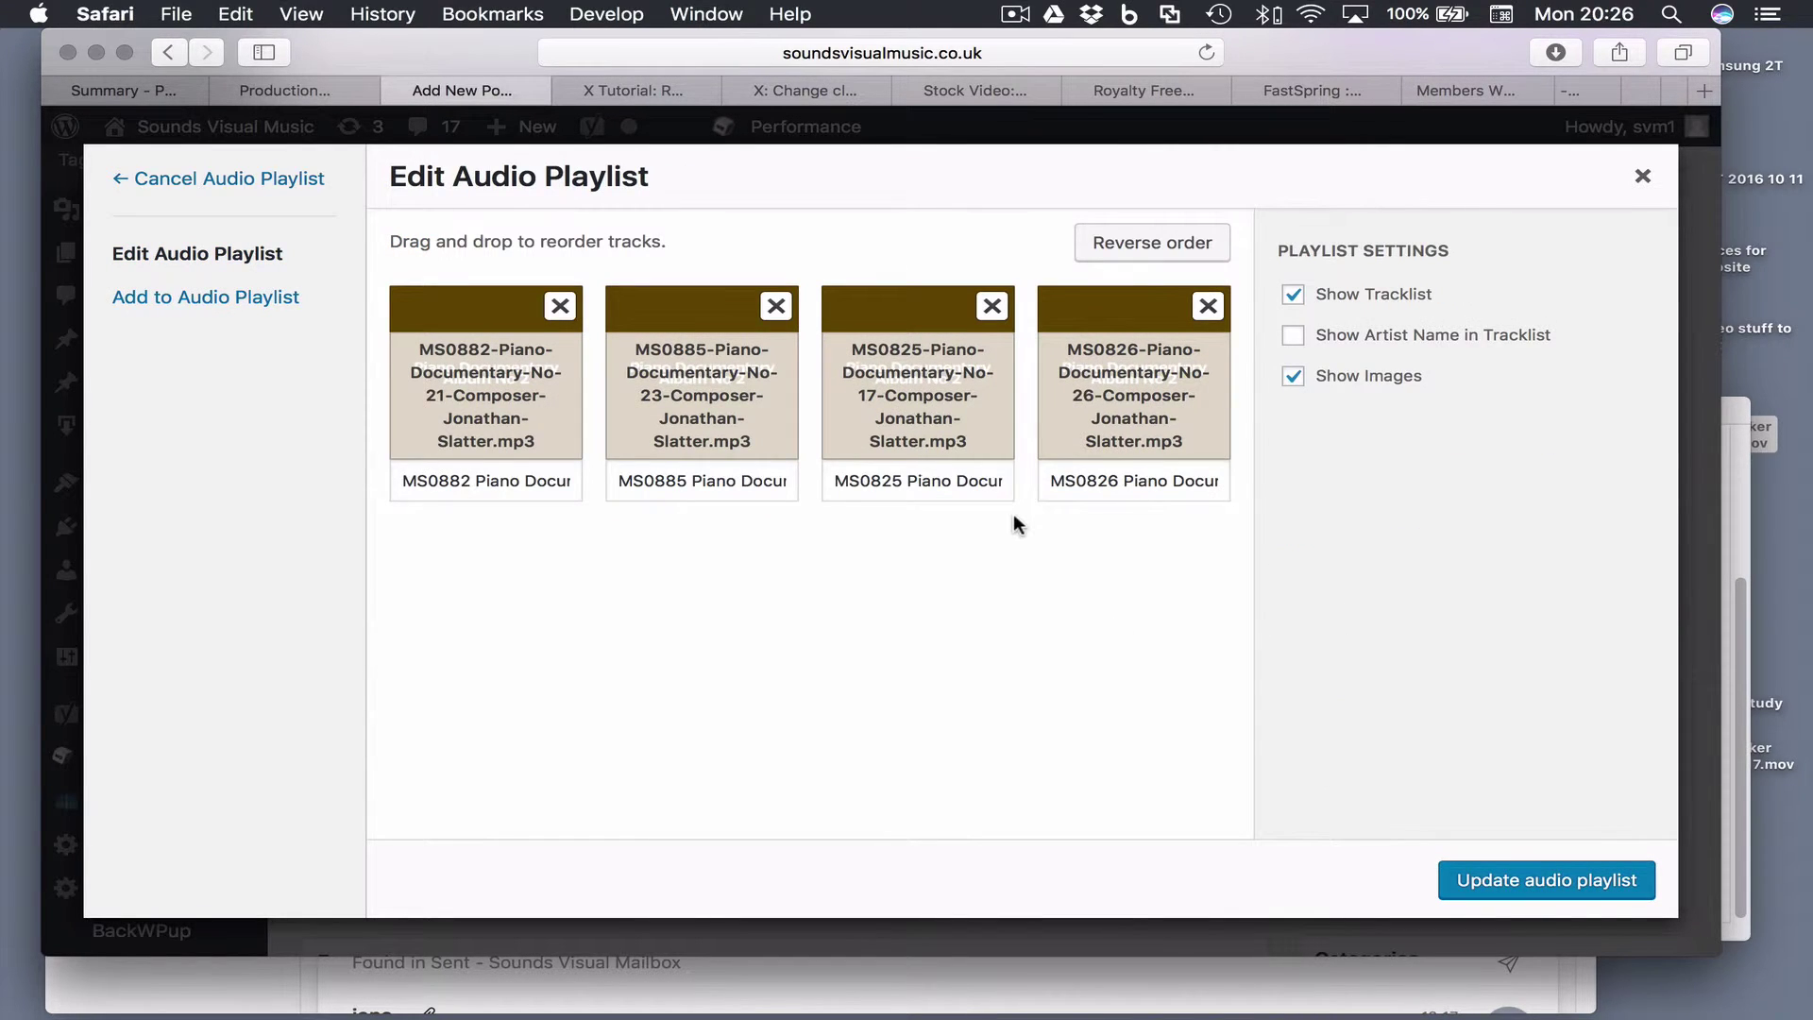
left_click_drag(1170, 422, 895, 410)
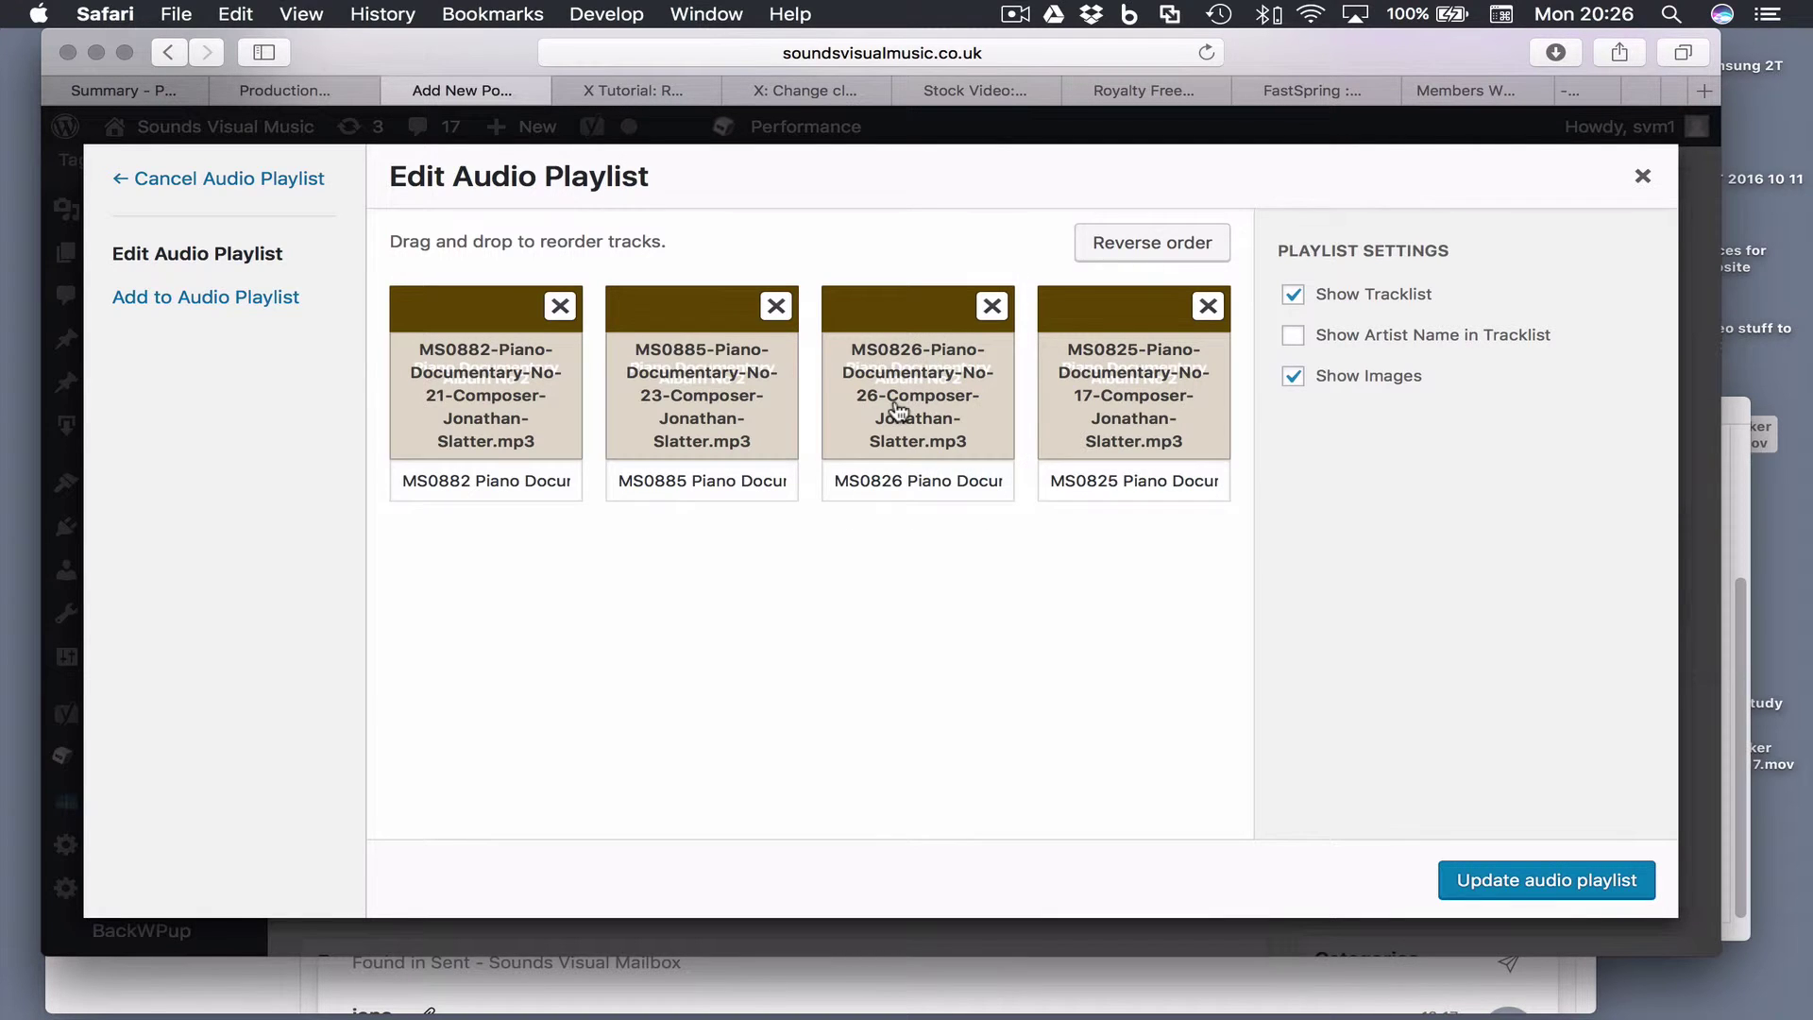
left_click(1525, 881)
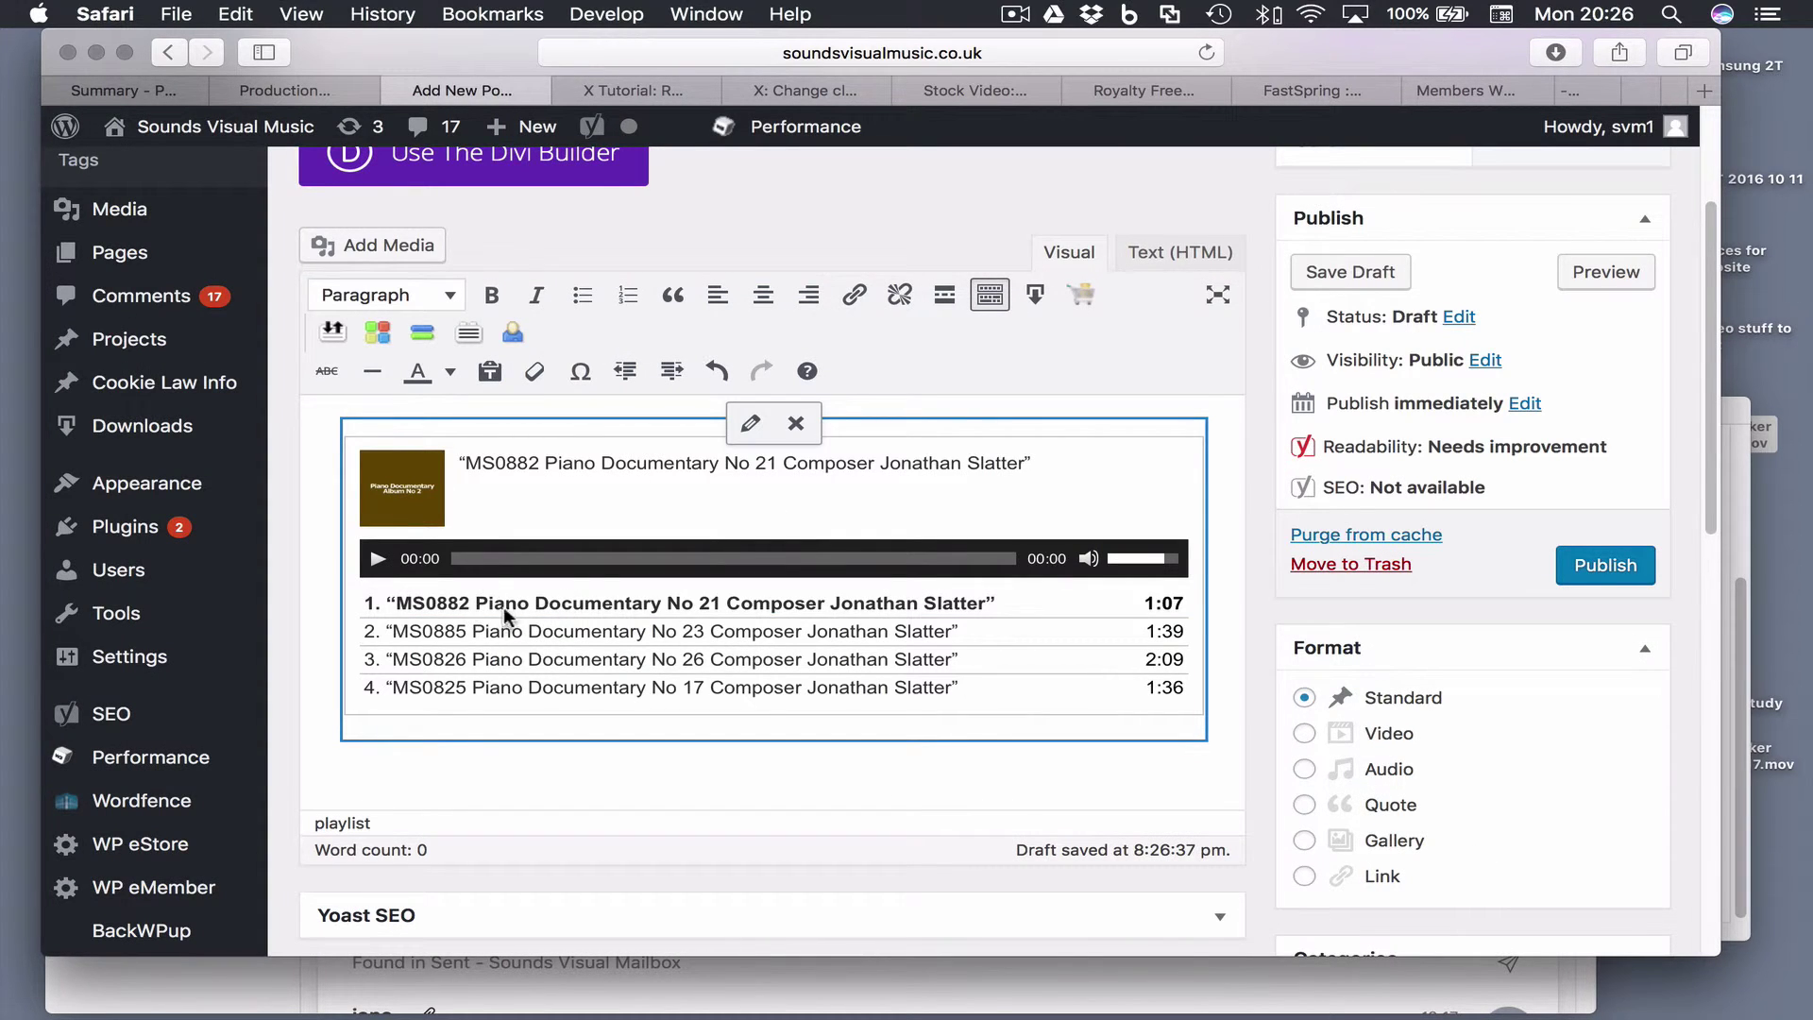
- Play track 2 (MS0885), then track 4 (MS0825) of the revised playlist, then pause
left_click(421, 641)
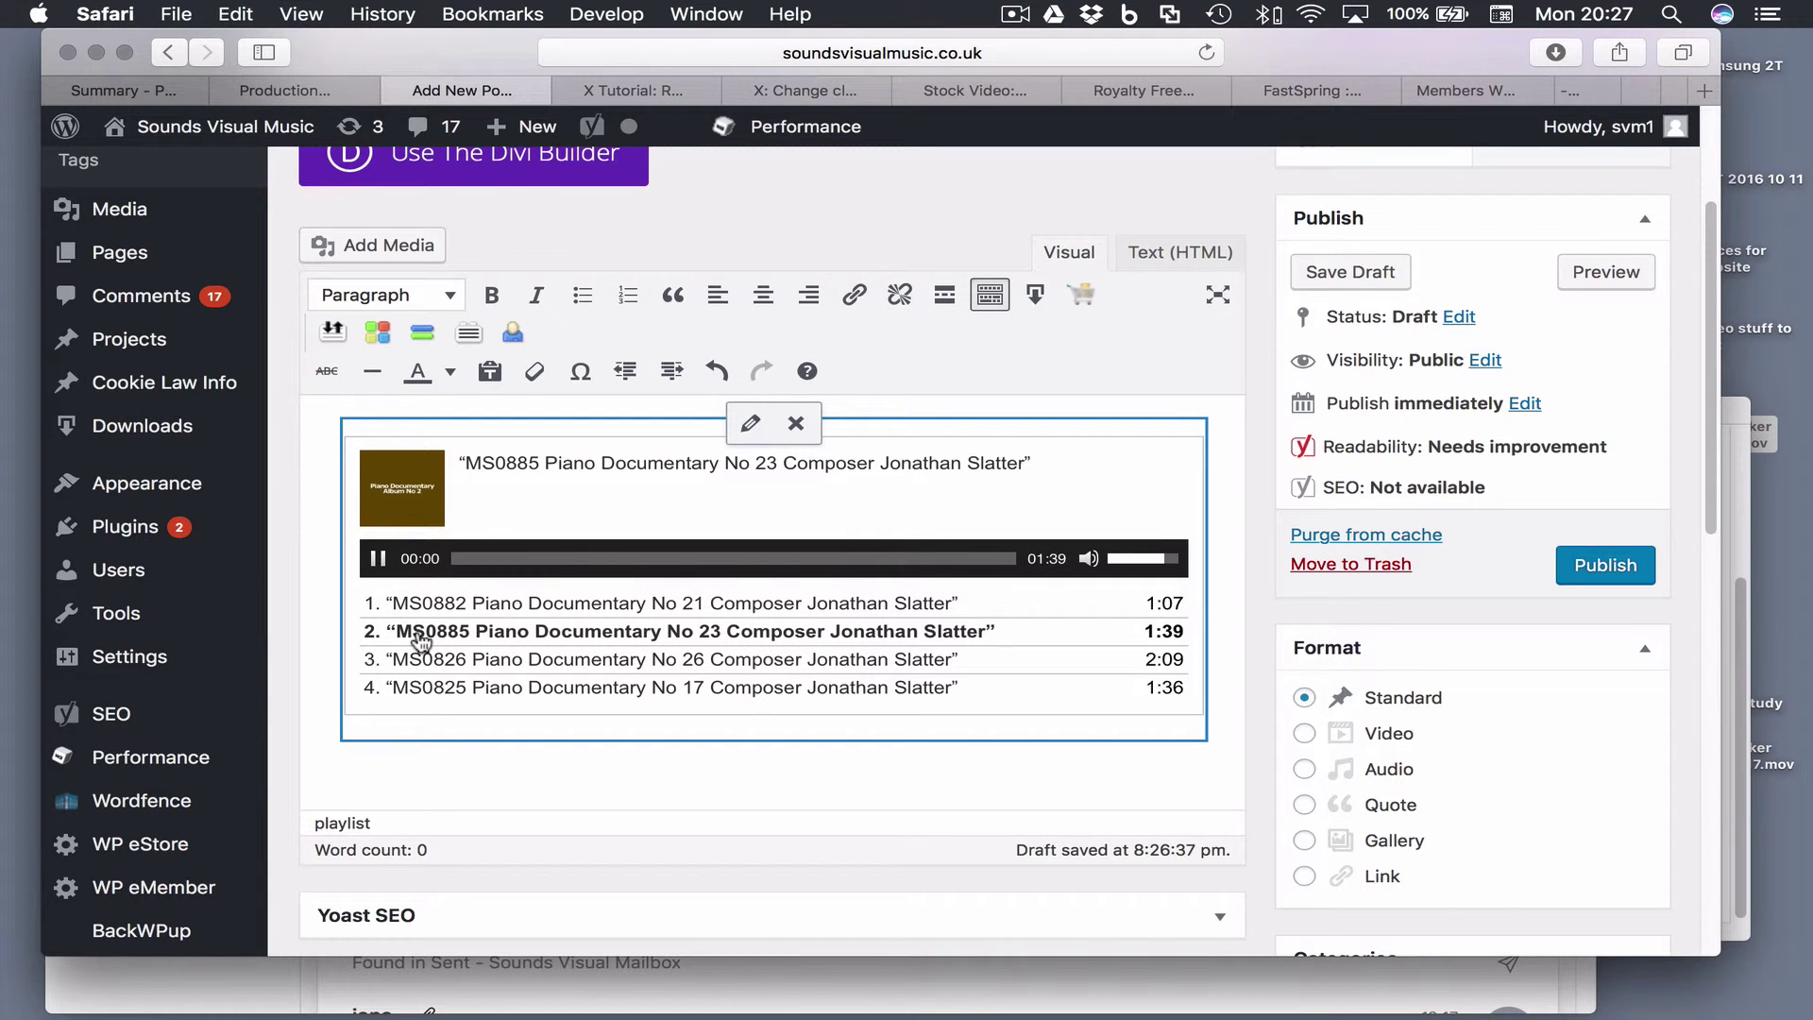
left_click(428, 688)
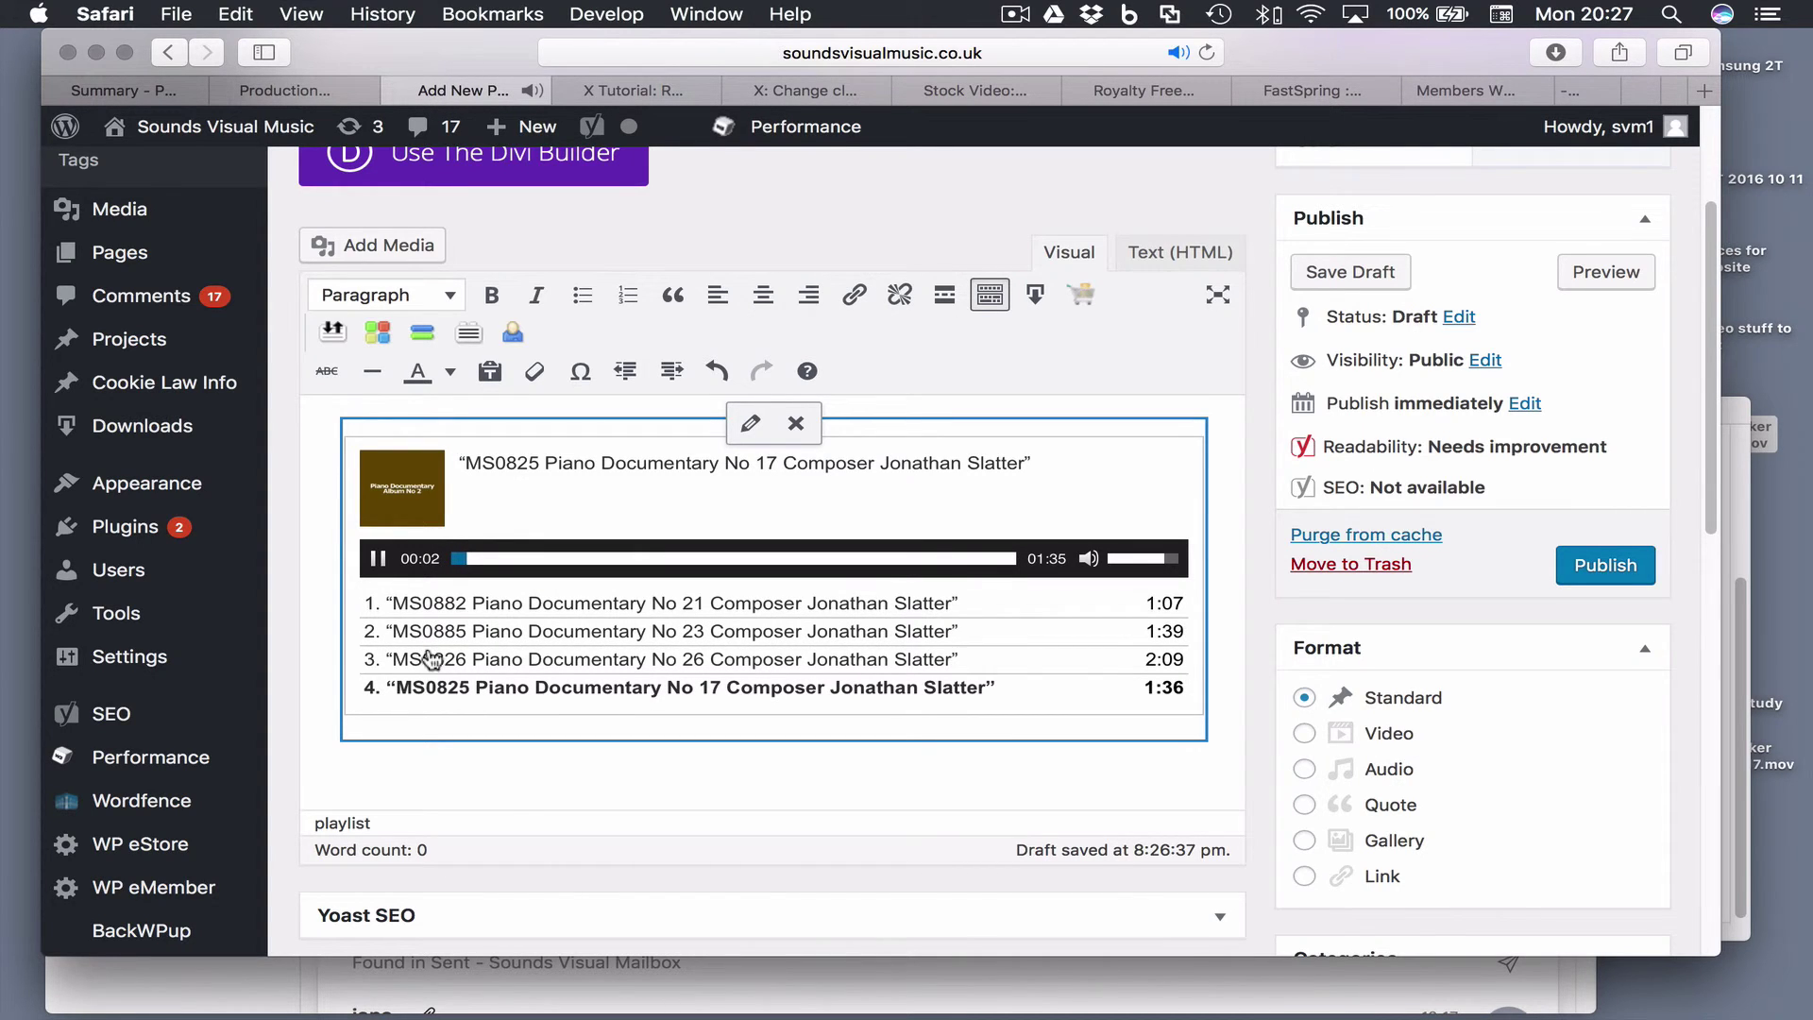
left_click(377, 559)
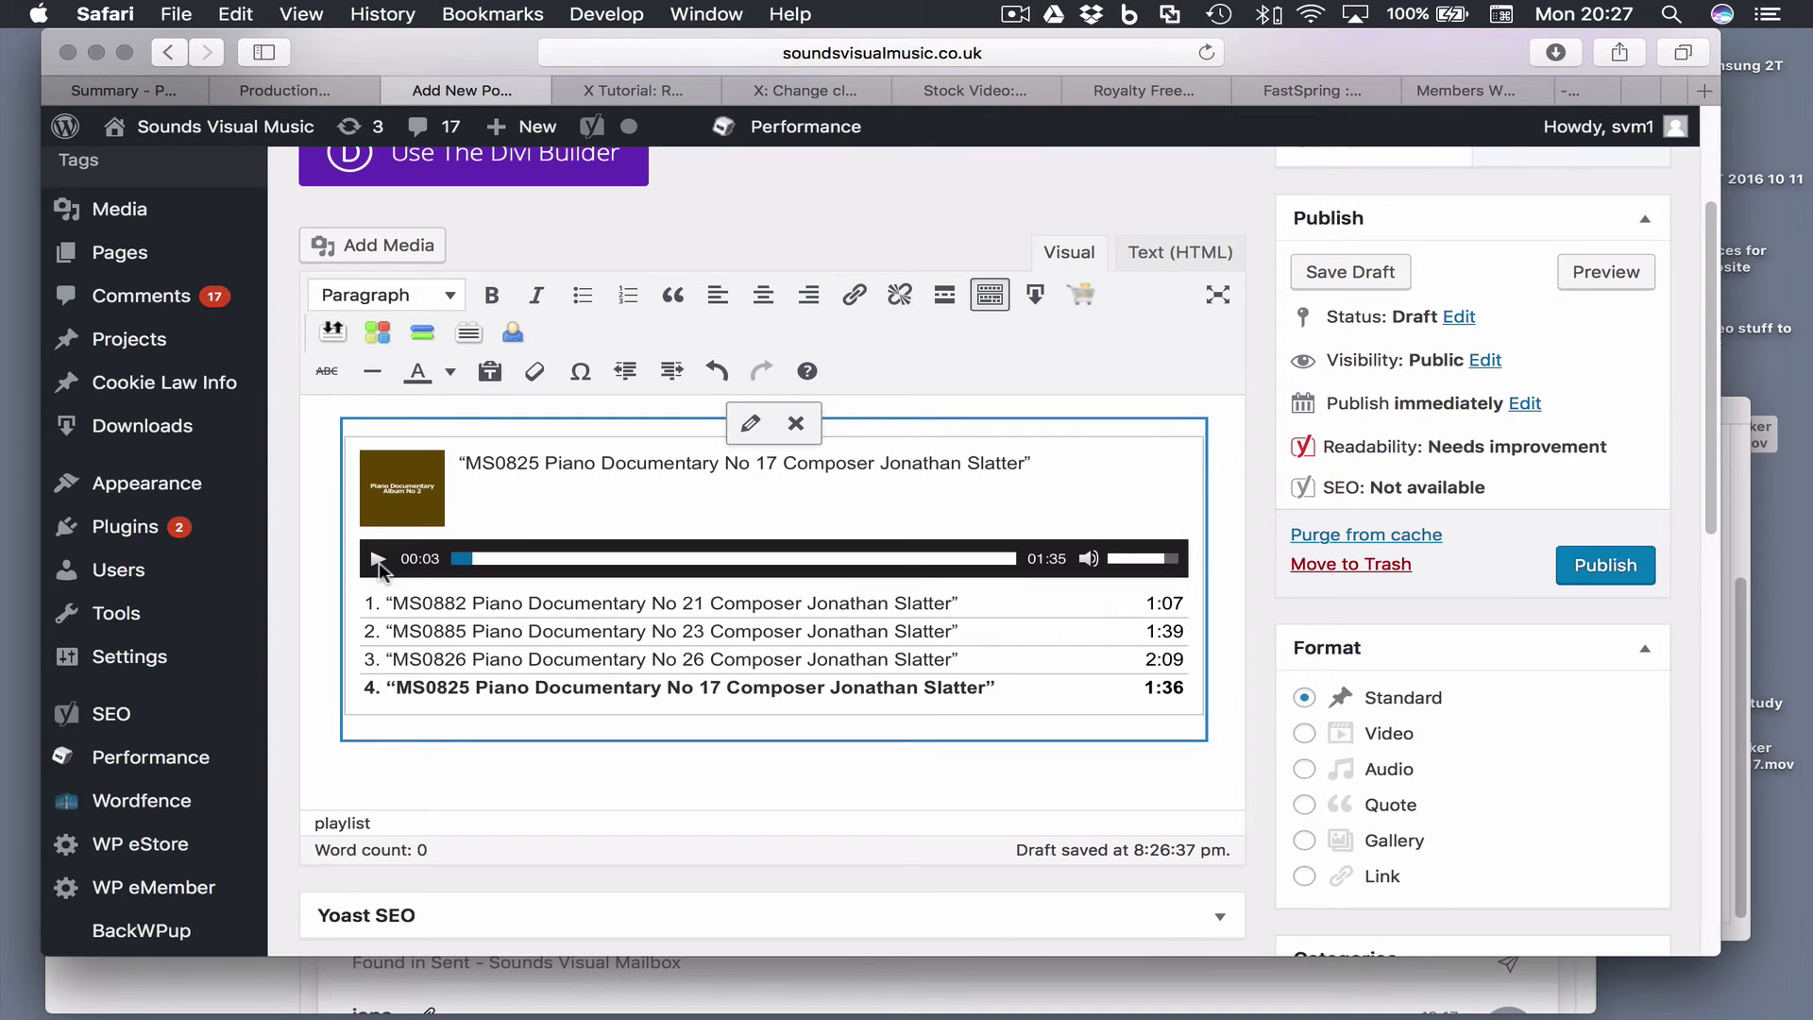